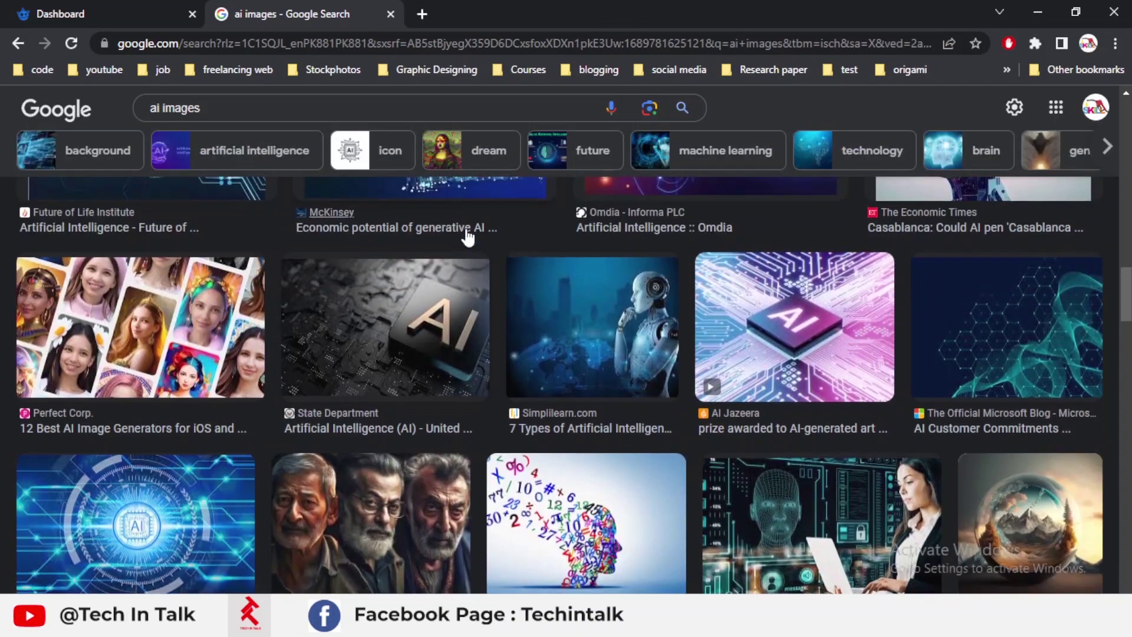
Step: Preview the cherry-dessert image full-screen in Photos, then close the viewer
scroll(467, 236, up, 10)
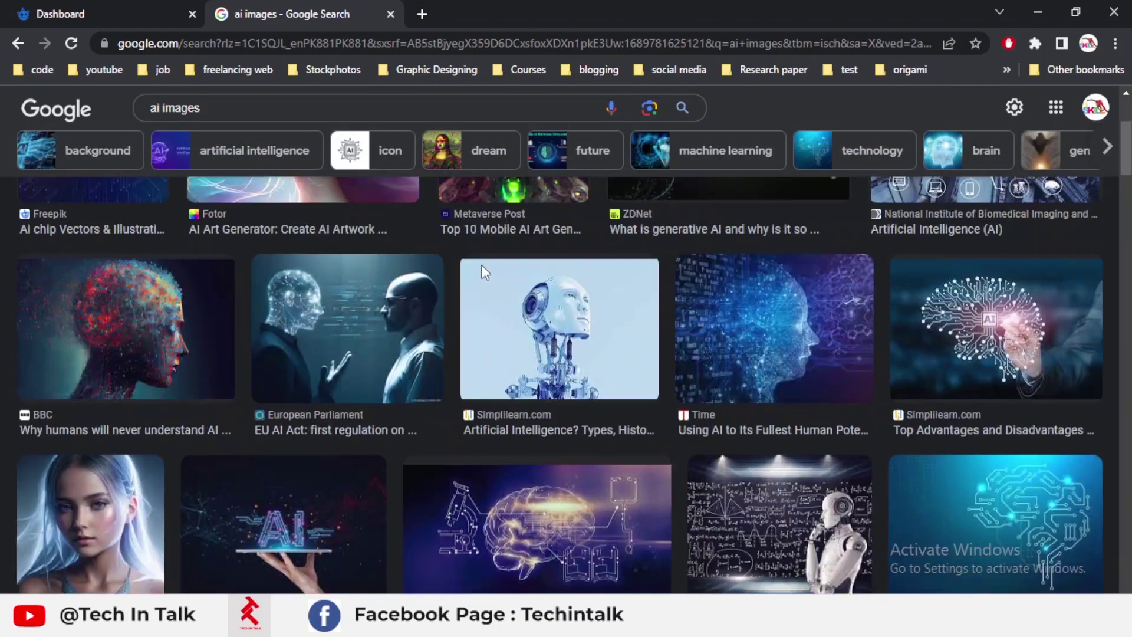
scroll(482, 264, up, 4)
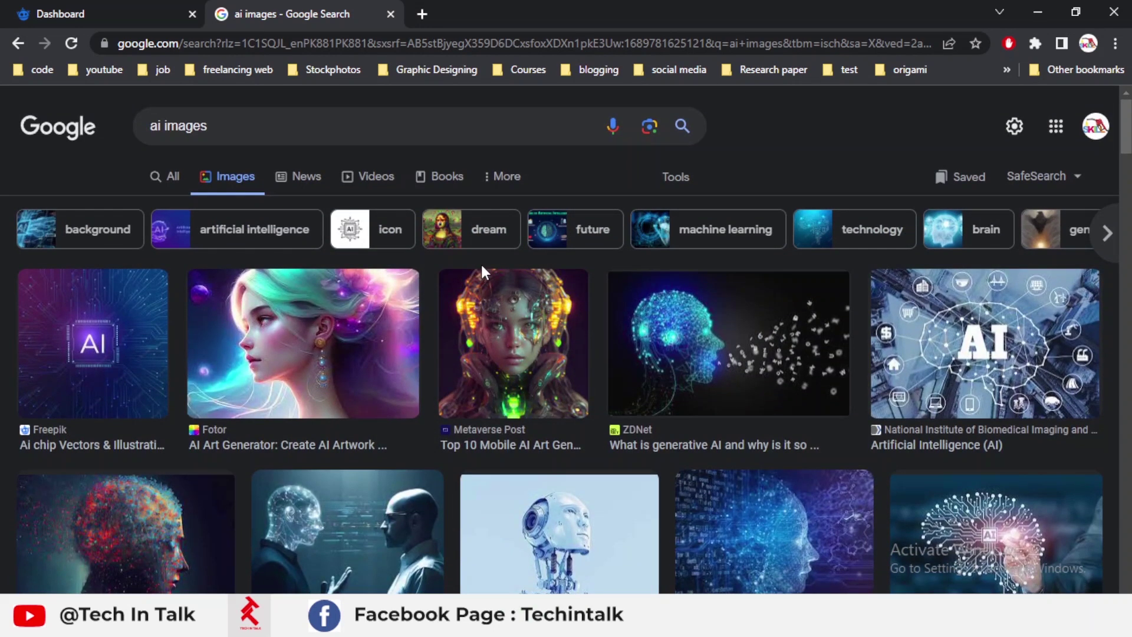
scroll(481, 268, down, 1)
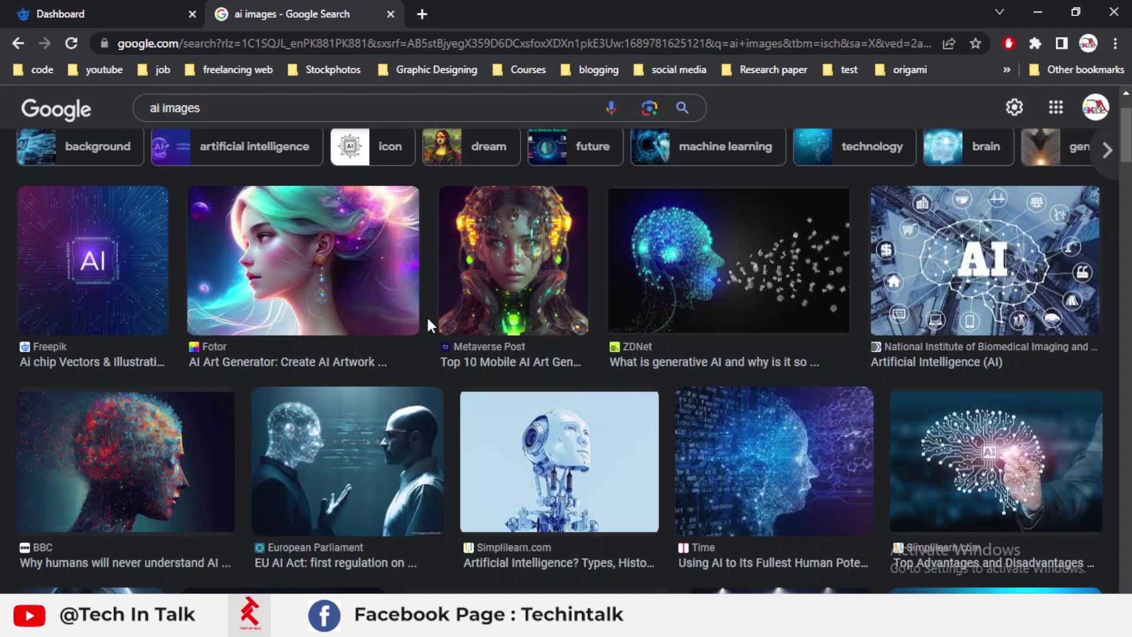
scroll(427, 315, down, 1)
scroll(426, 315, up, 1)
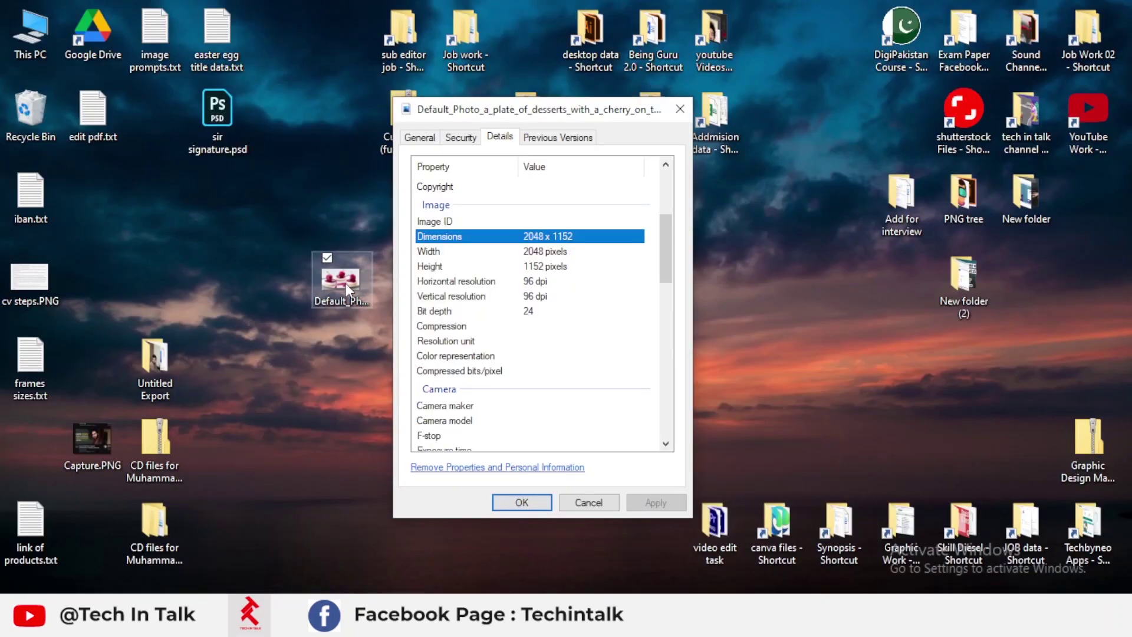
double_click(344, 280)
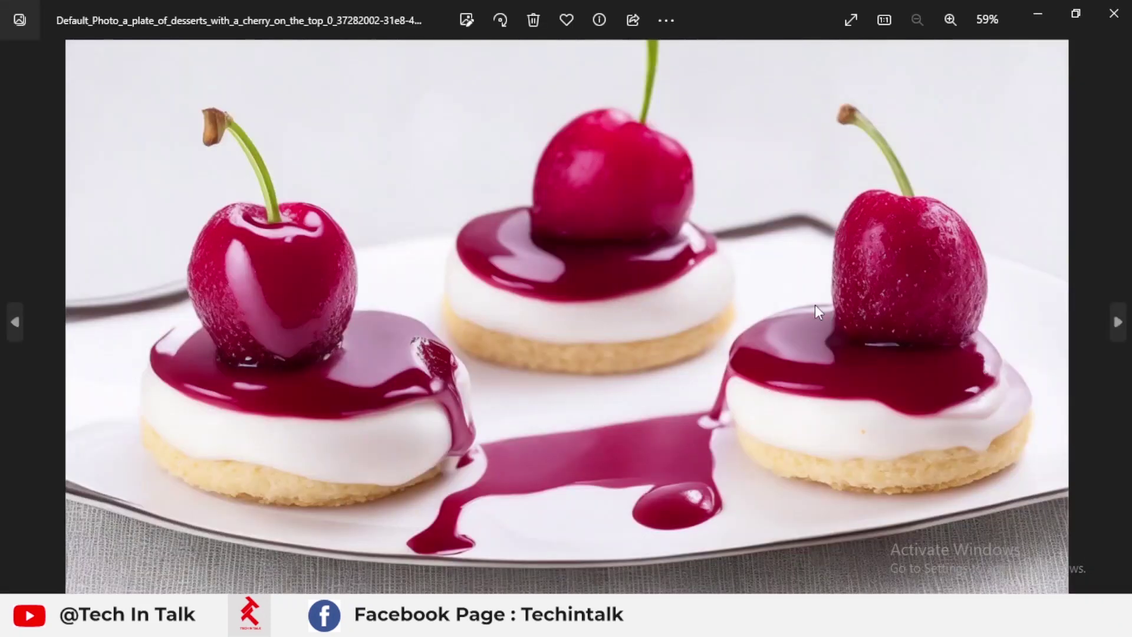
click(1114, 13)
Step: Confirm the image is 2048 x 1152 pixels in its Properties Details tab
click(569, 121)
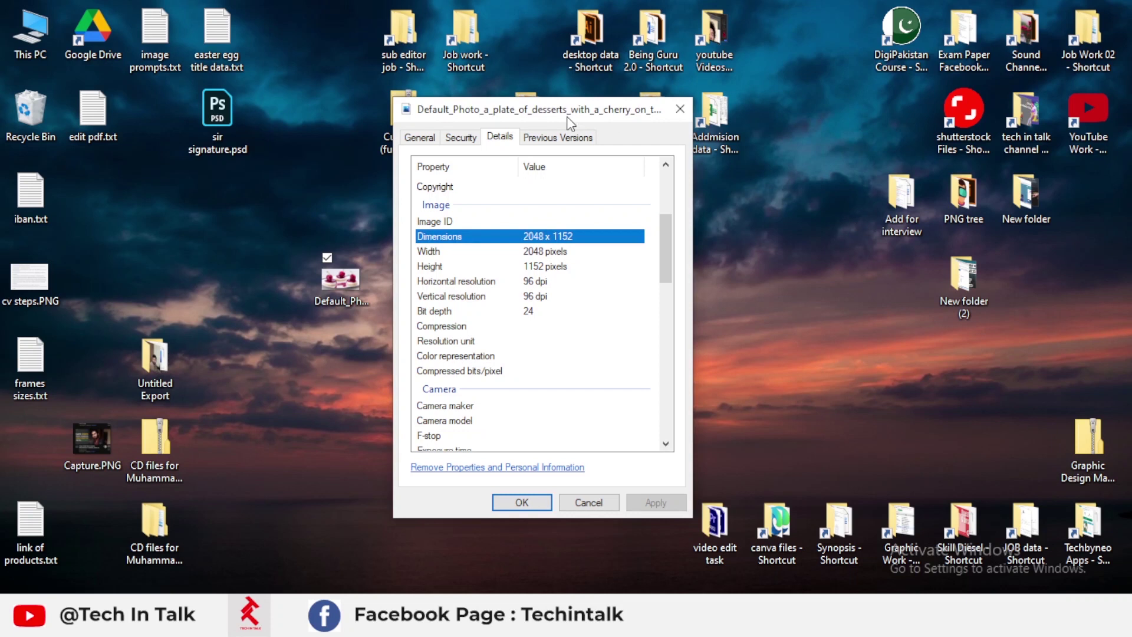
drag(567, 117, 617, 102)
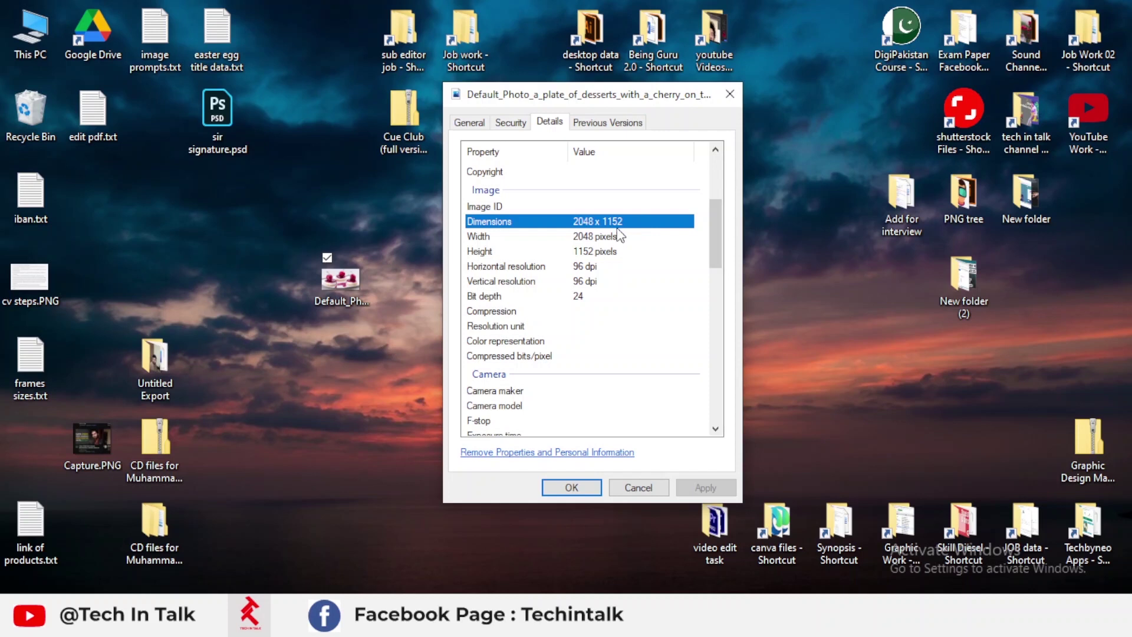
click(605, 257)
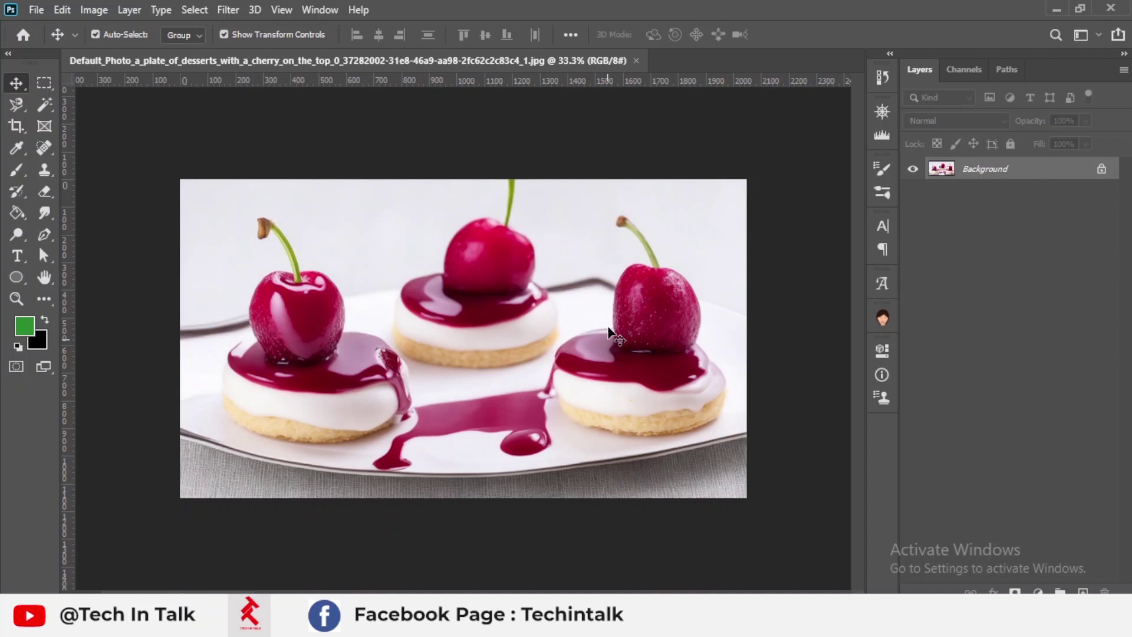
Step: Open File > Export > Save for Web (Legacy) for the dessert photo
click(36, 10)
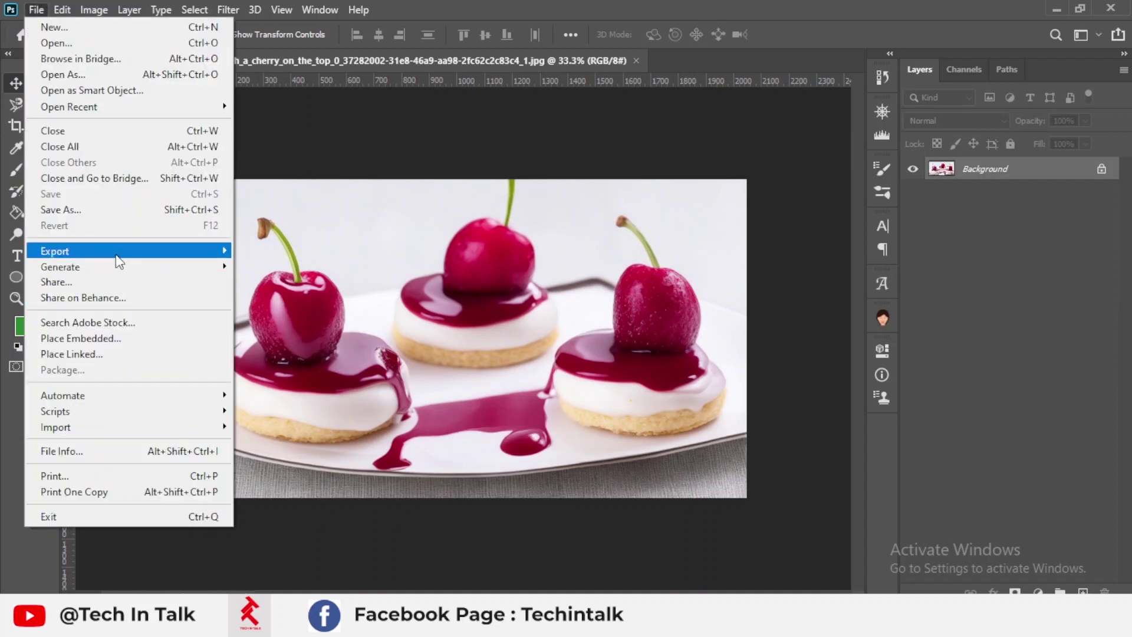
mouse_move(59, 251)
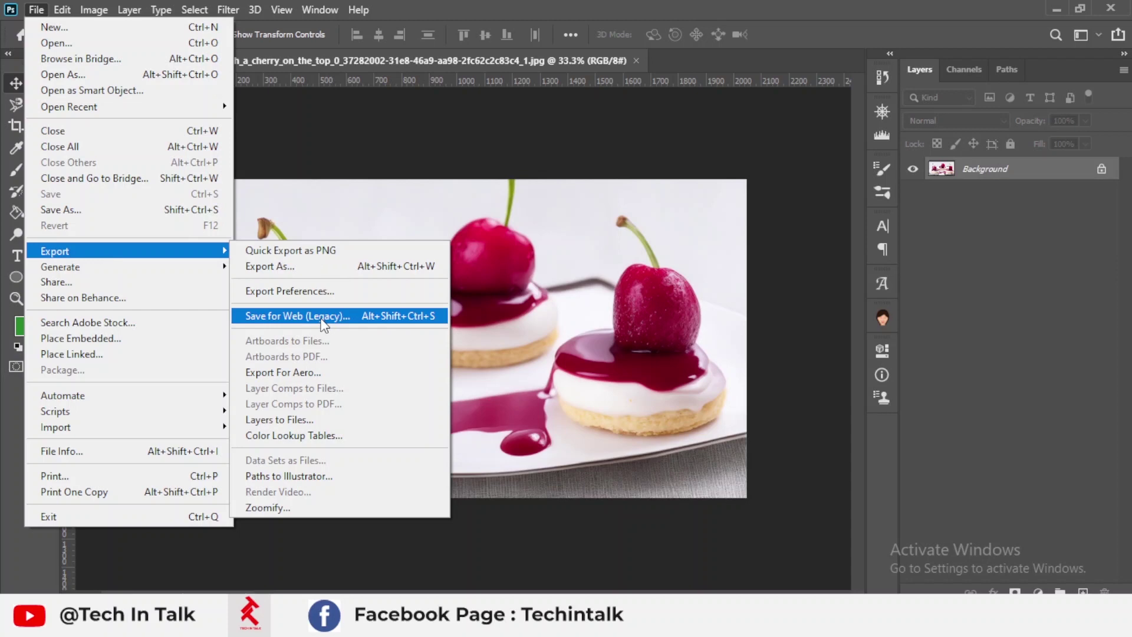
click(322, 318)
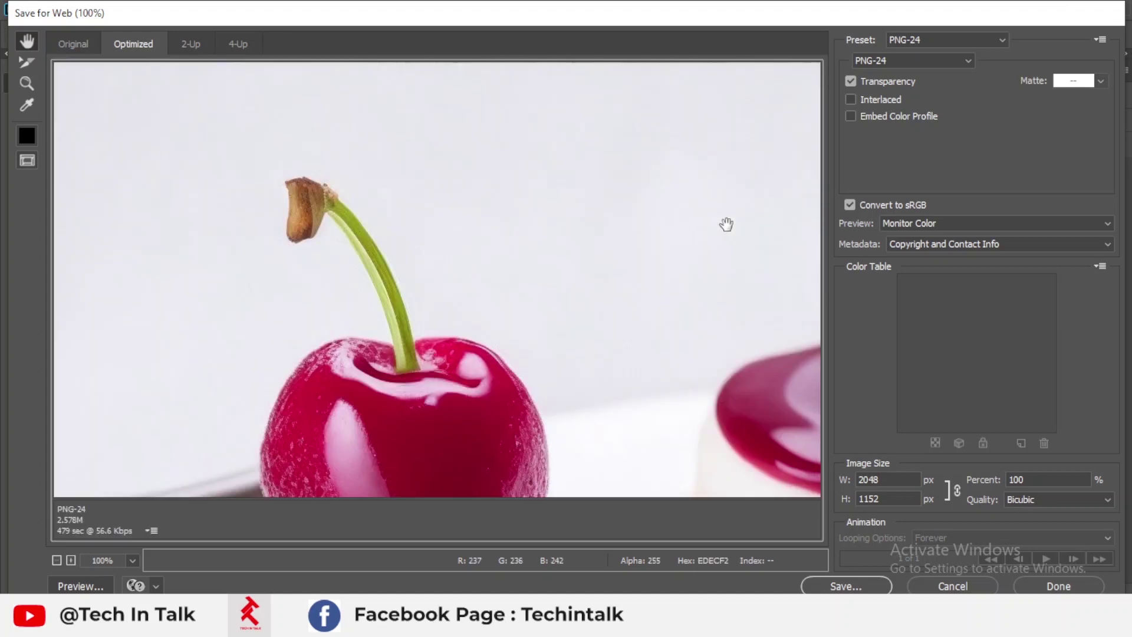
Step: Set the export to JPEG at 200 percent, giving 4096 x 2304 pixels
click(945, 61)
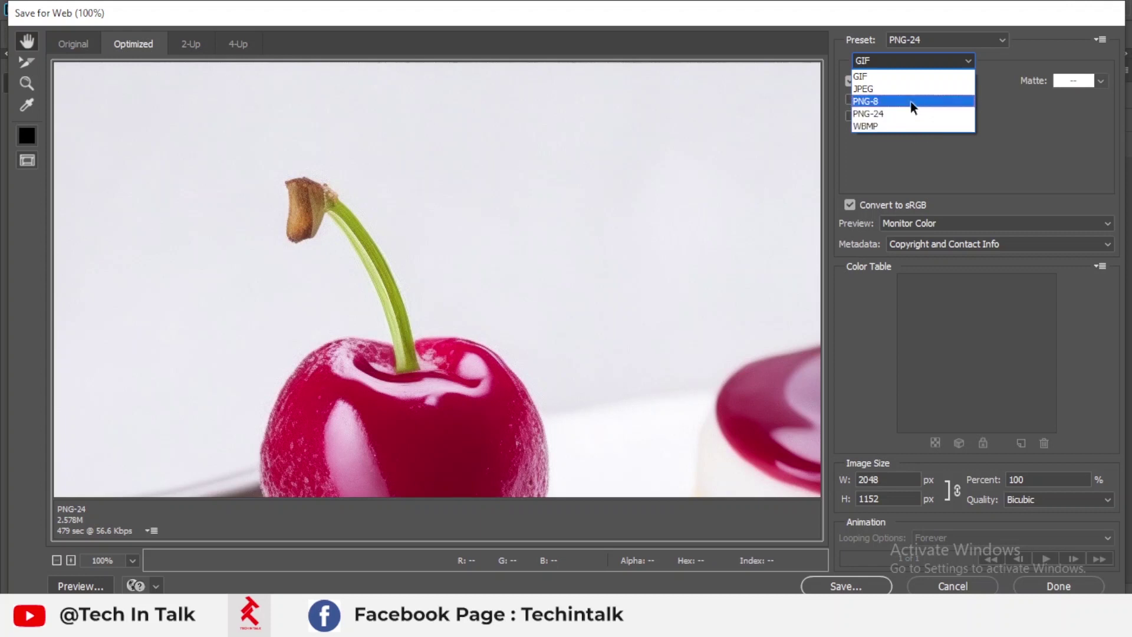
click(902, 87)
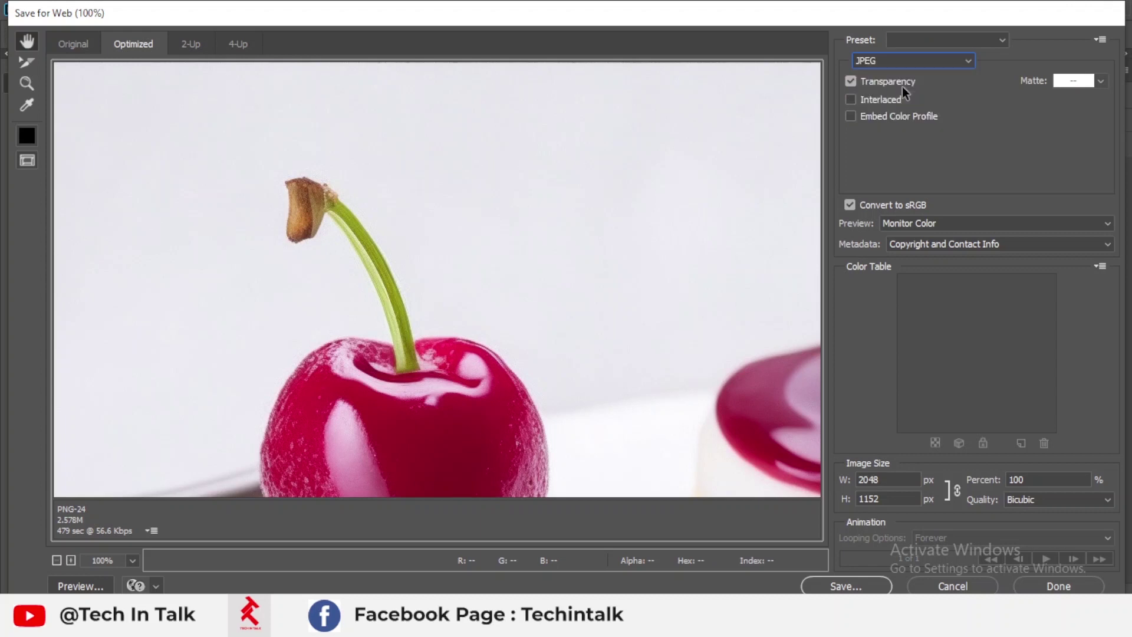
click(1017, 479)
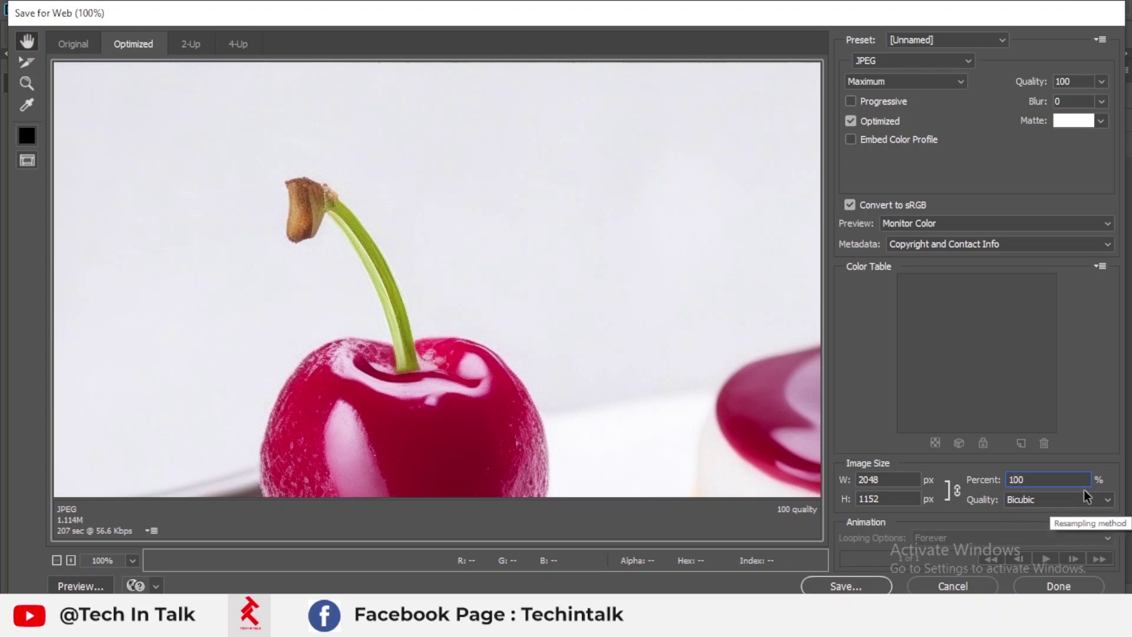
key(BackSpace)
text(2)
click(133, 560)
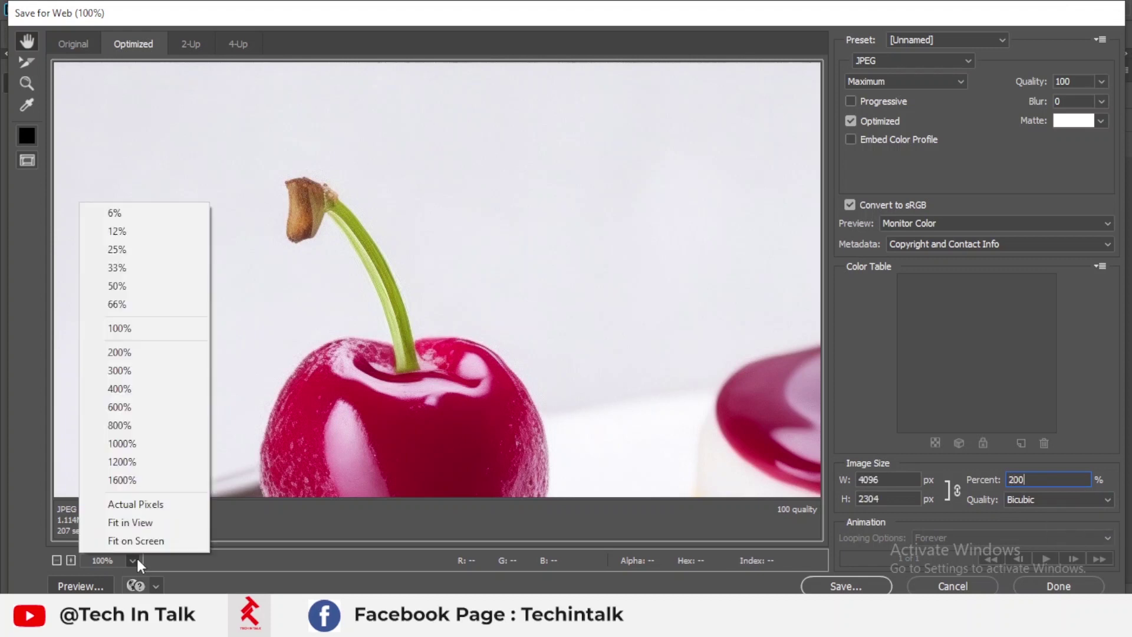
click(140, 540)
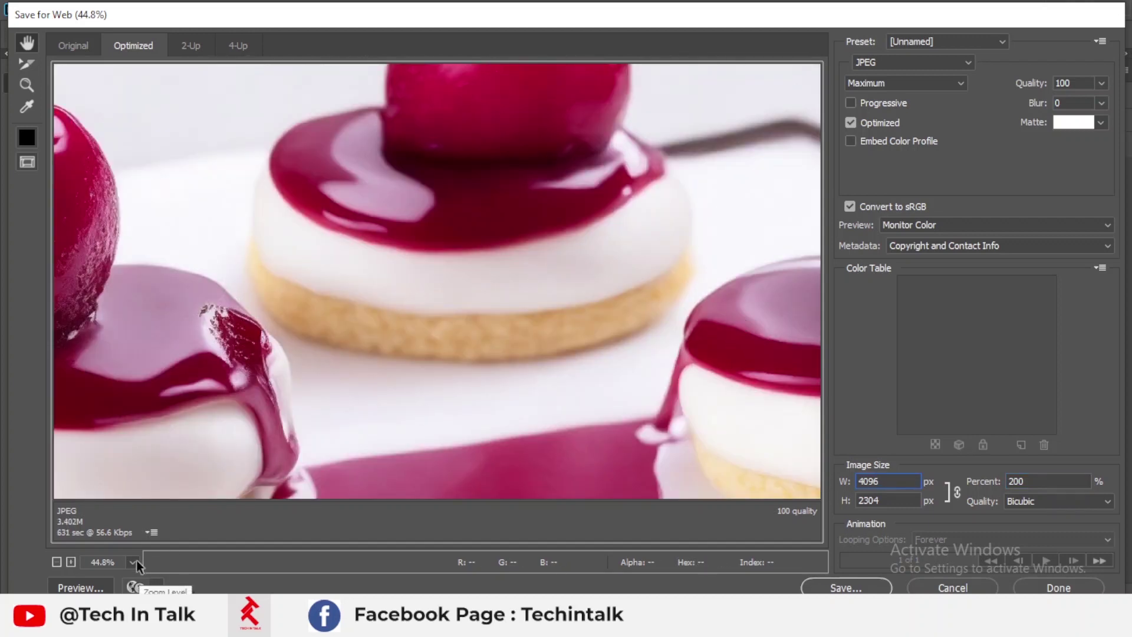
click(133, 562)
click(143, 542)
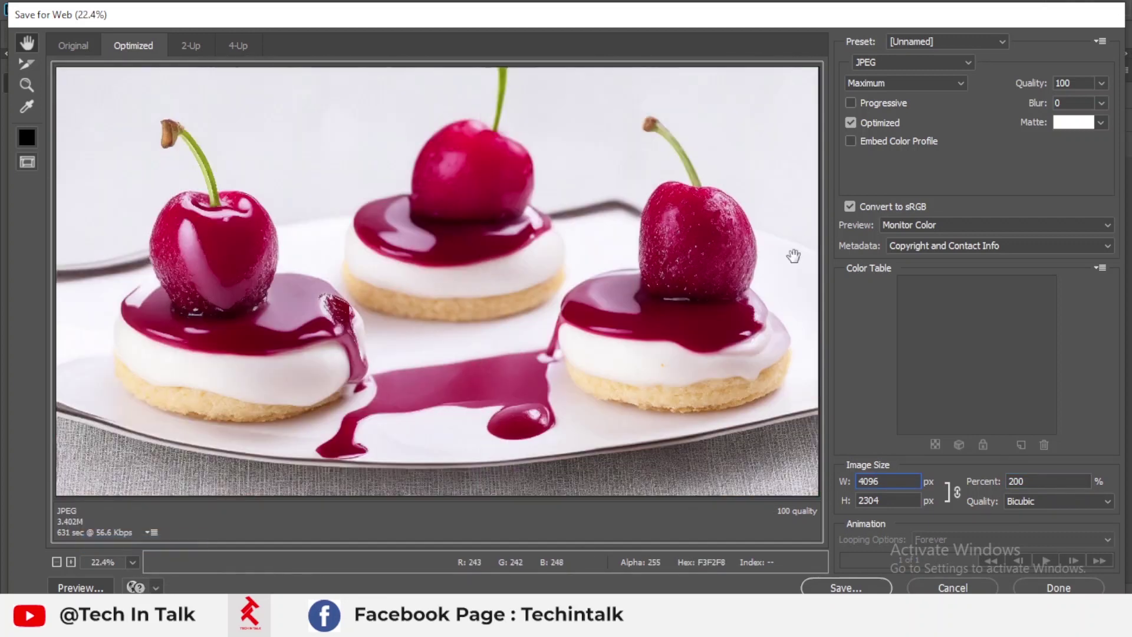
double_click(887, 486)
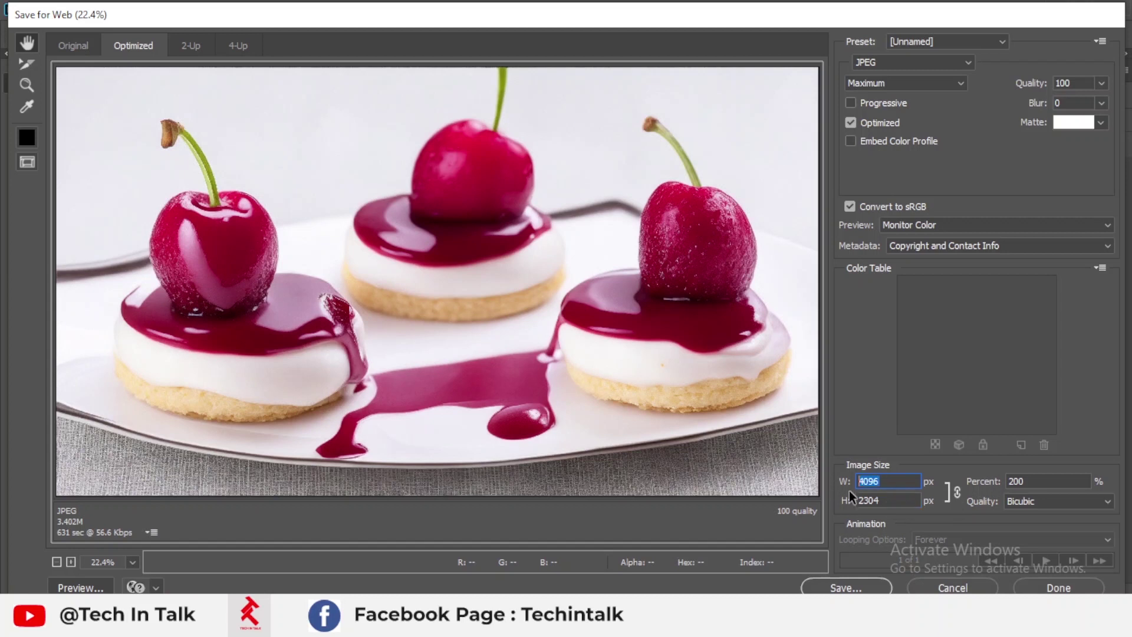
key(Tab)
Step: Save the enlarged JPEG to the Desktop as 'freepik ai image' and minimize Photoshop
click(855, 588)
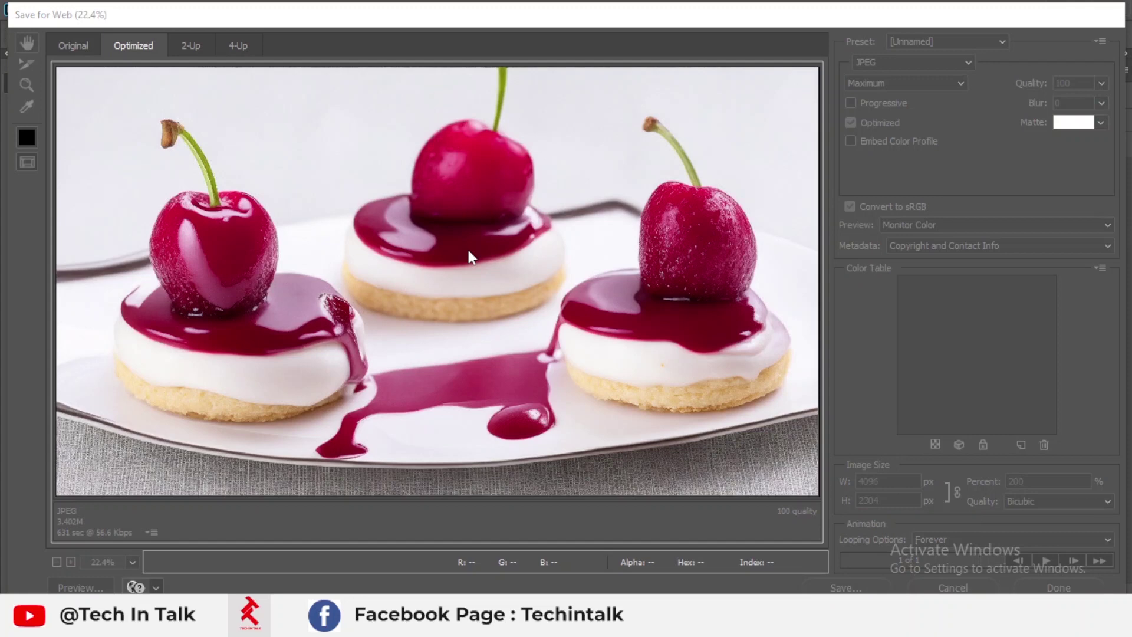
click(65, 166)
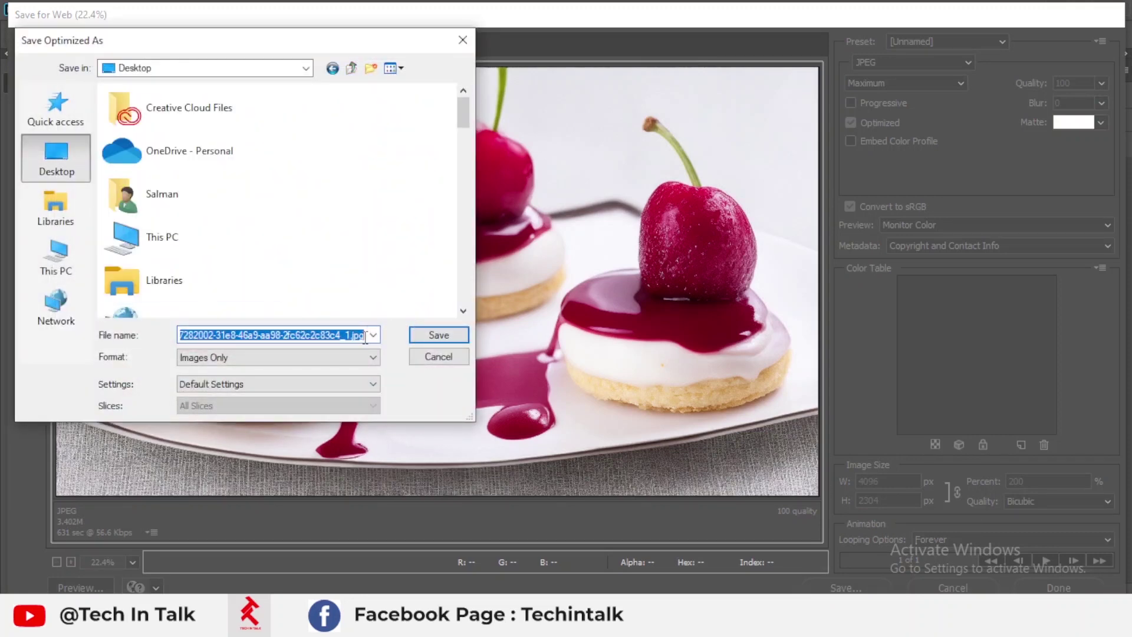
text(freepik ai)
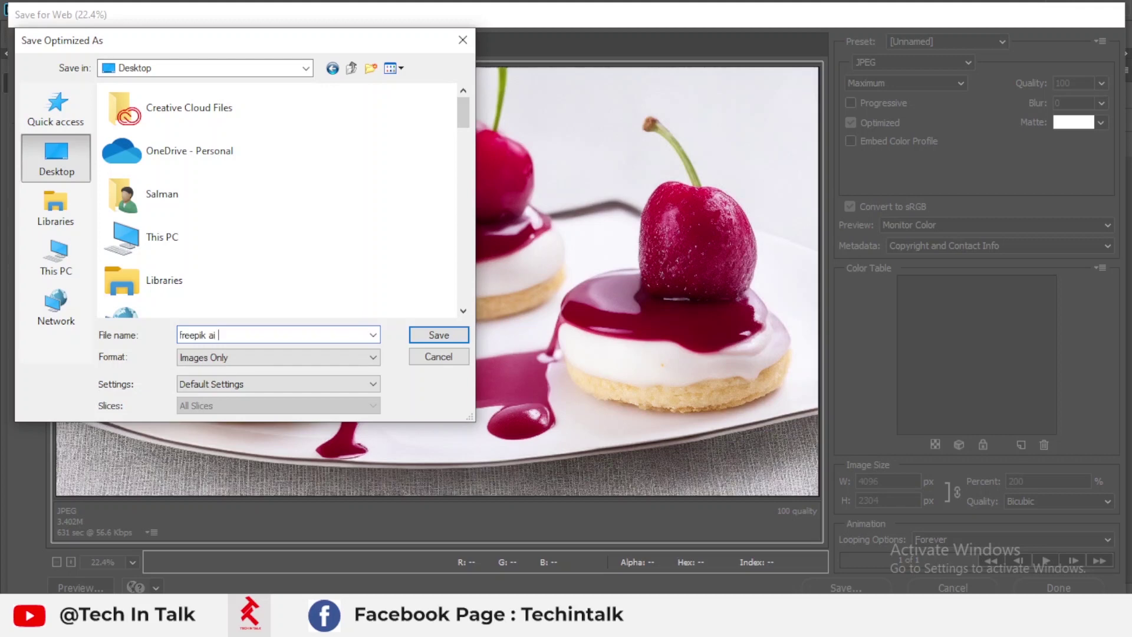
text( ima)
key(Return)
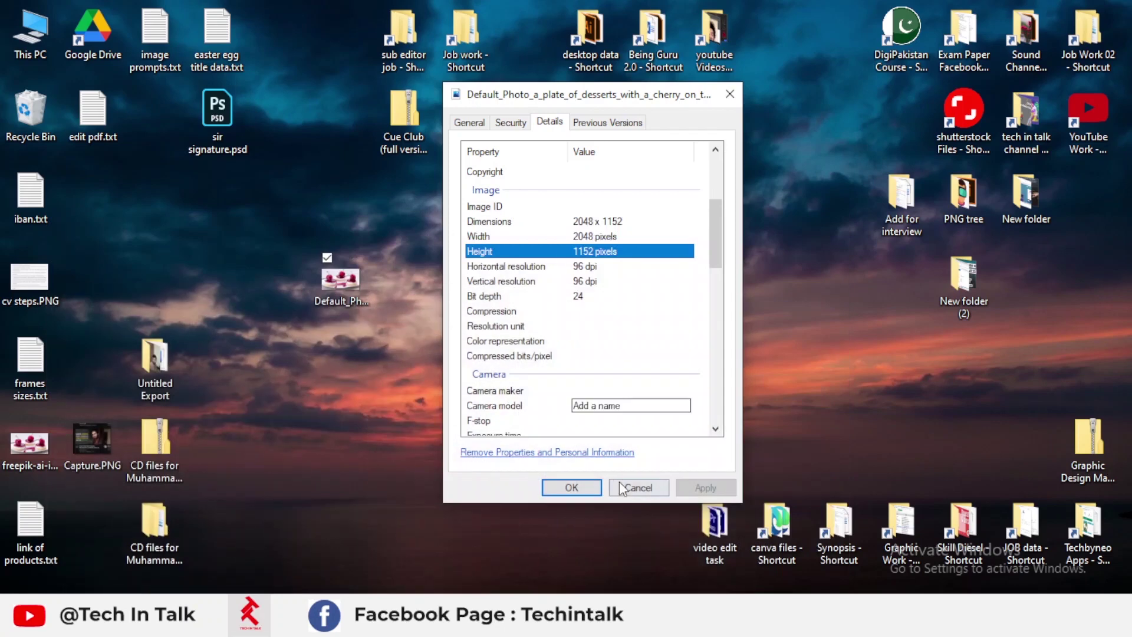
click(625, 485)
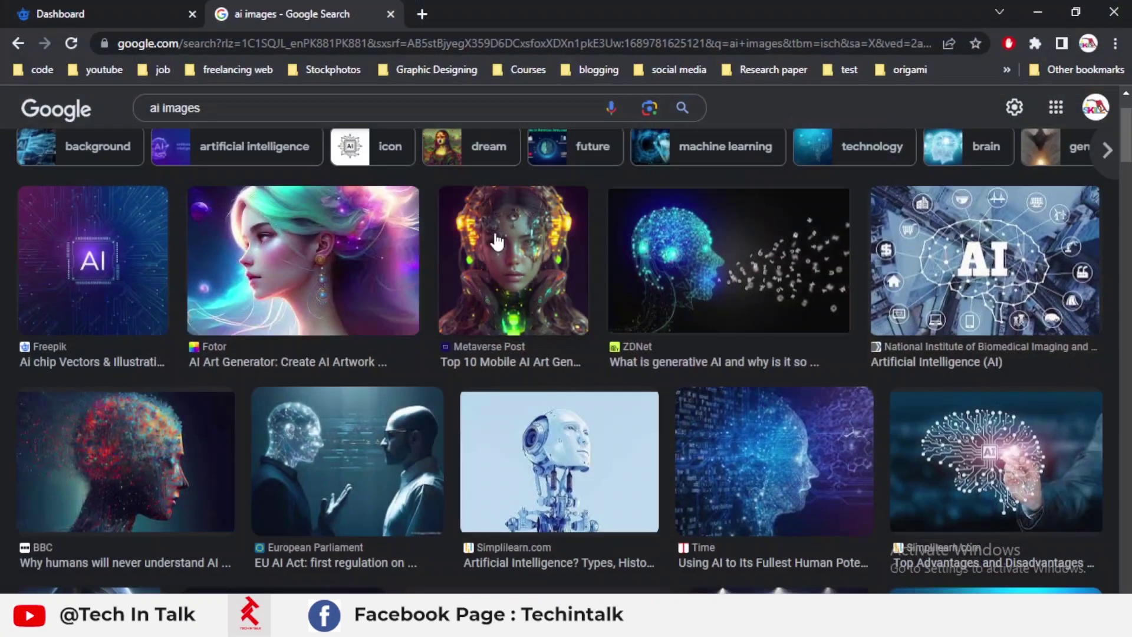
Step: Try a first upload in Freepik's upload panel and review the attached file's errors
click(65, 13)
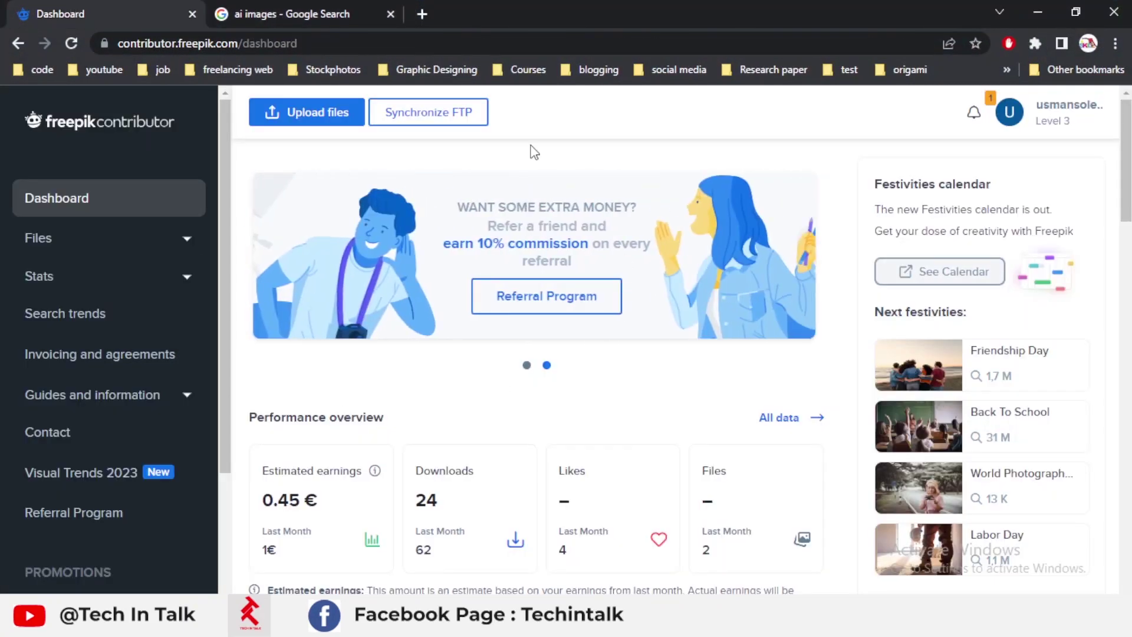
click(320, 111)
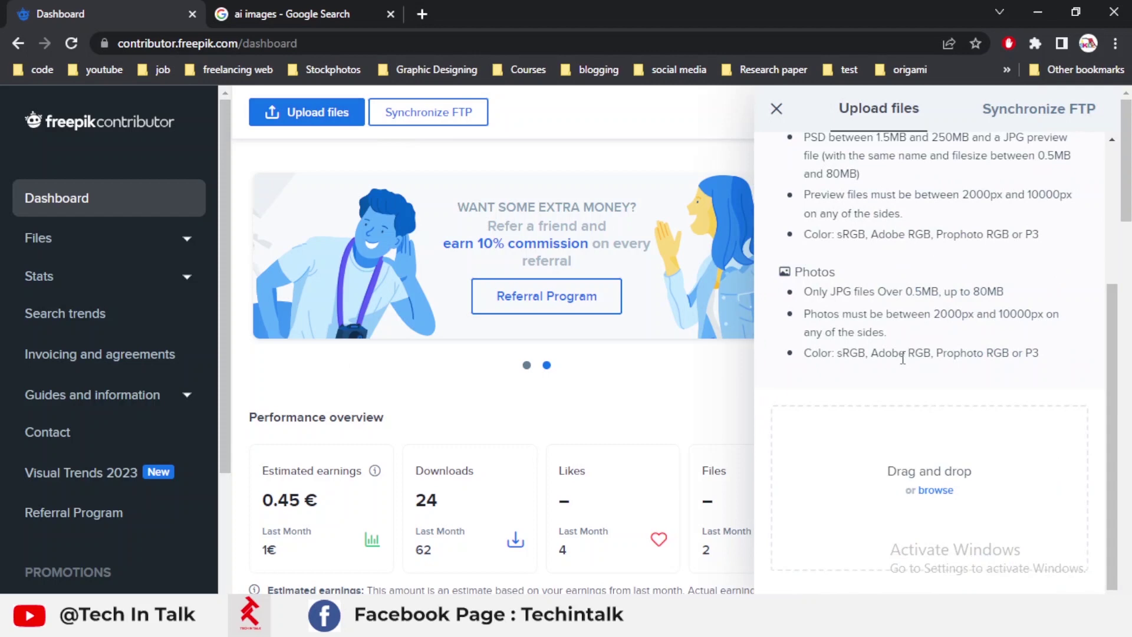
scroll(903, 358, down, 4)
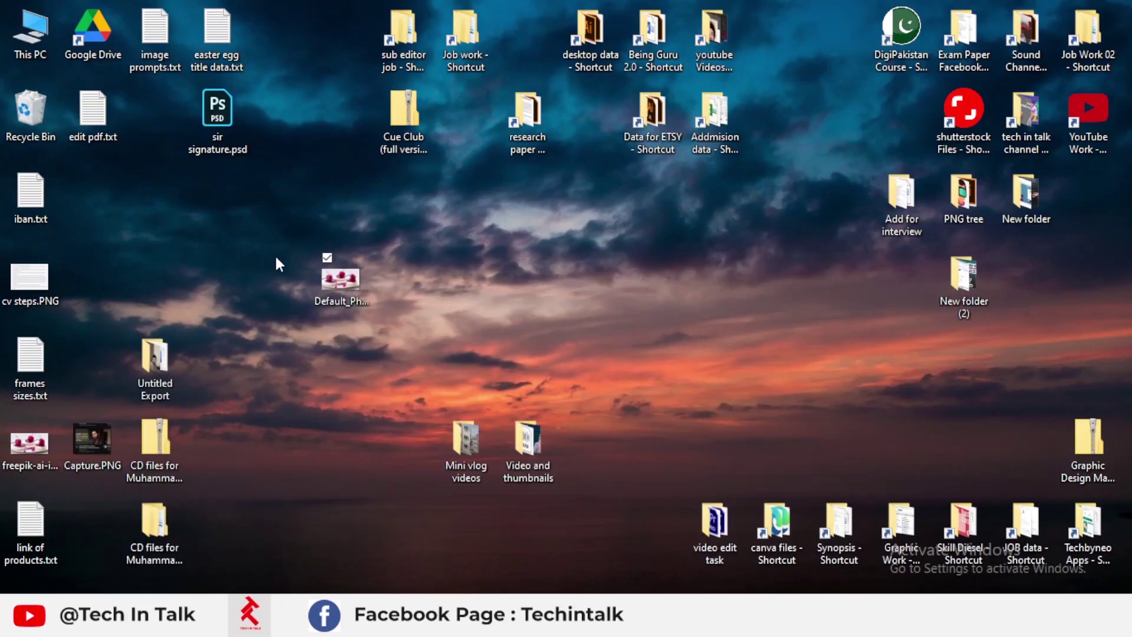
drag(324, 287, 860, 516)
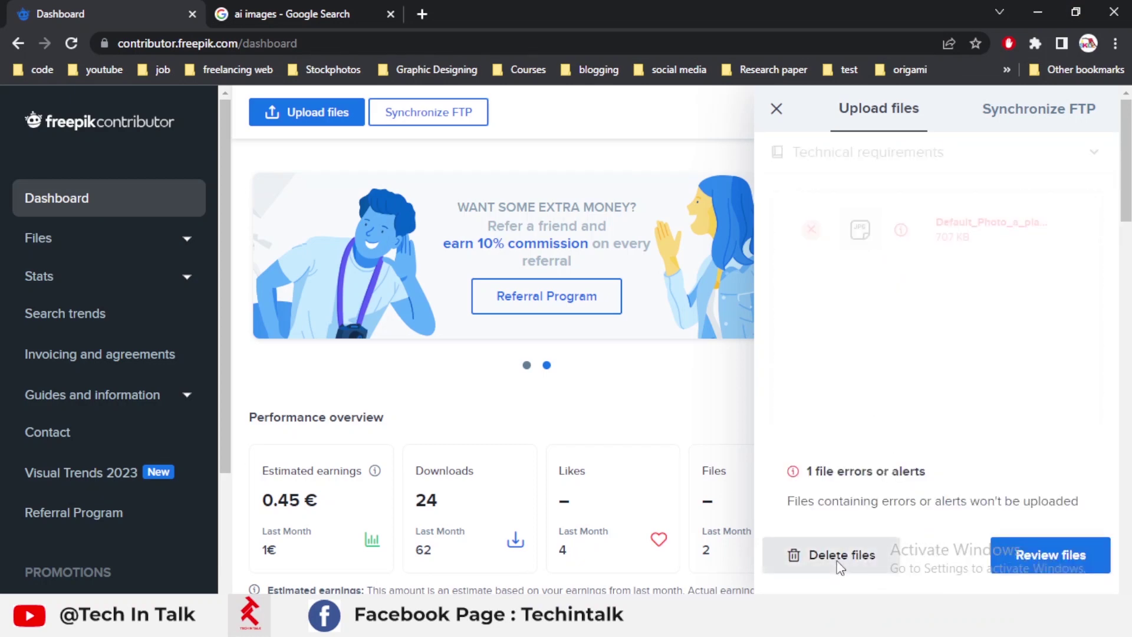
click(840, 568)
click(696, 294)
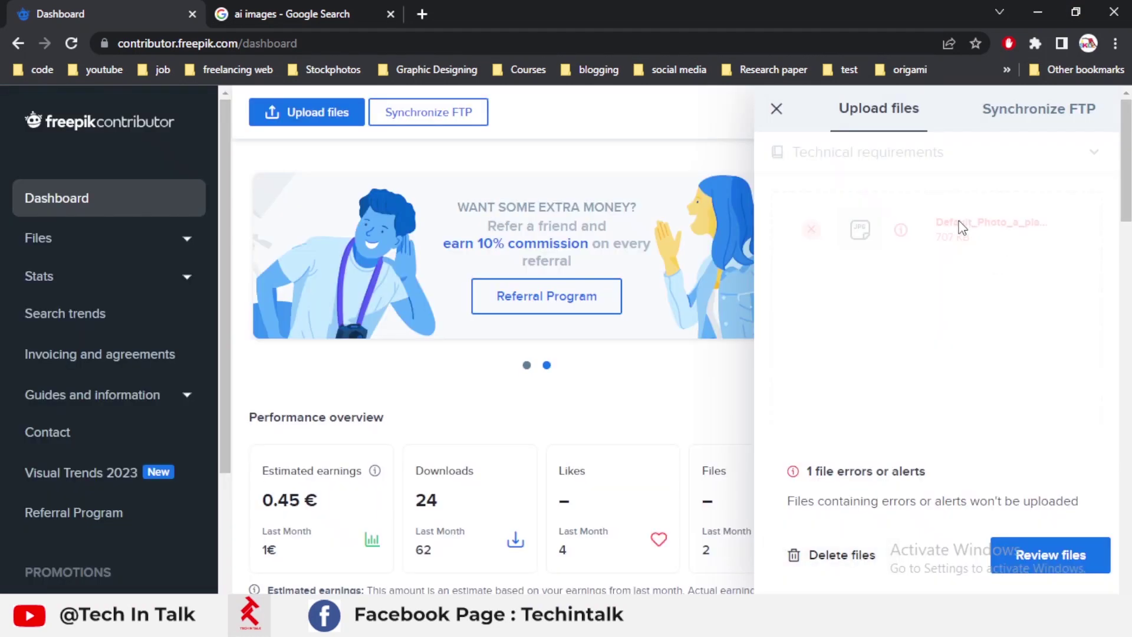
click(1033, 546)
mouse_move(975, 234)
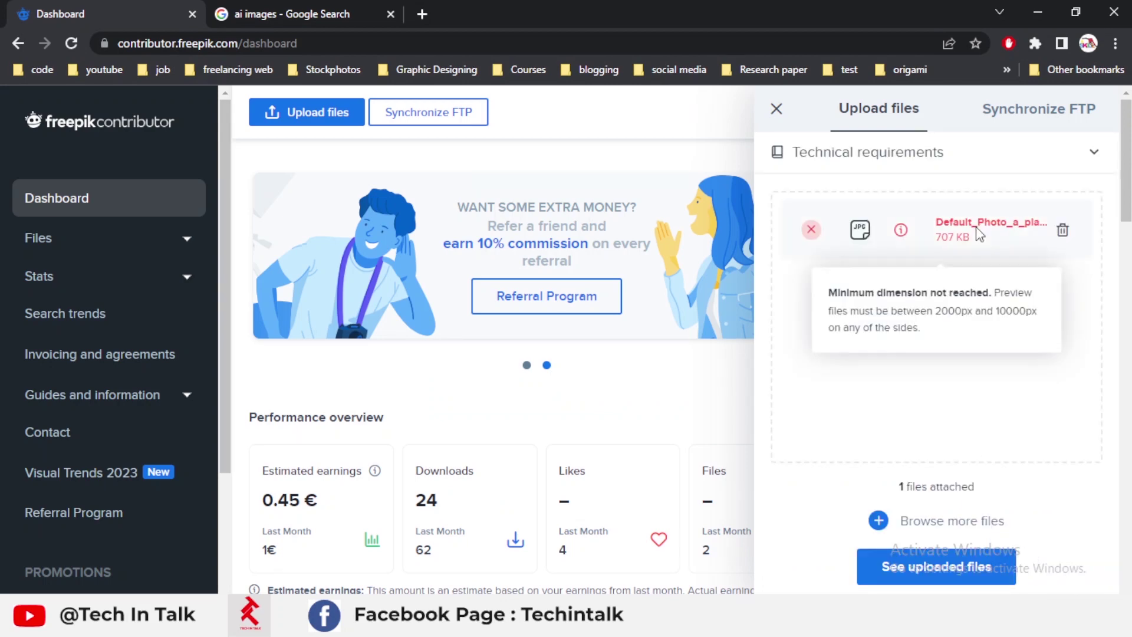
click(890, 289)
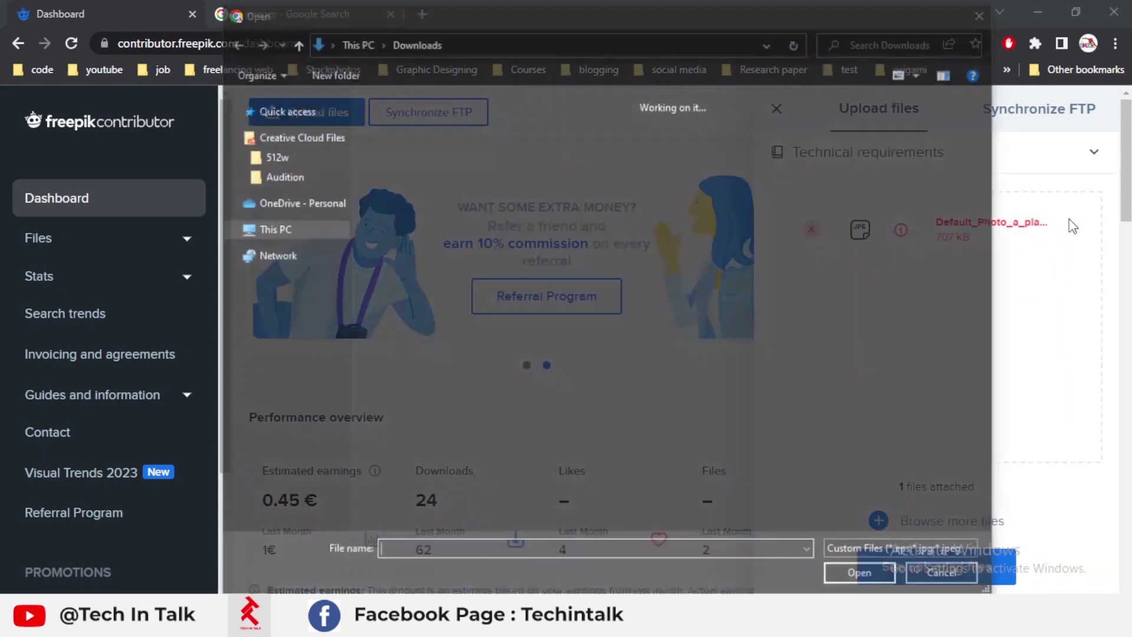
key(Escape)
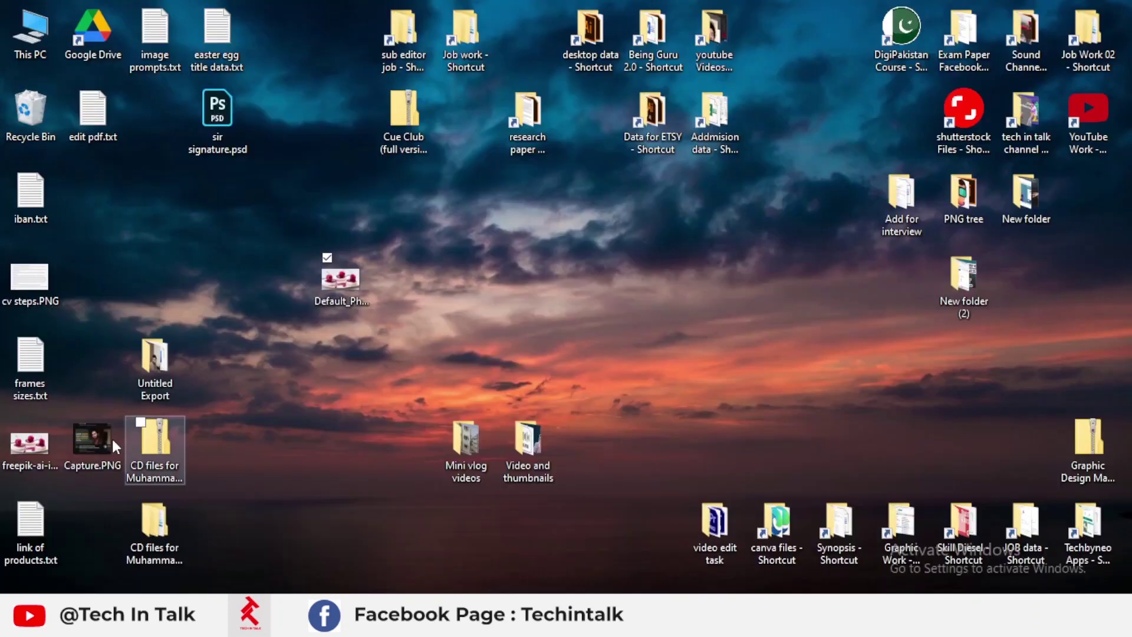
Step: Drag the upscaled freepik-ai-image.jpg into the upload area and view uploaded files
drag(16, 461, 333, 359)
drag(349, 293, 287, 294)
click(341, 387)
drag(342, 387, 347, 306)
drag(348, 306, 340, 635)
drag(326, 591, 849, 400)
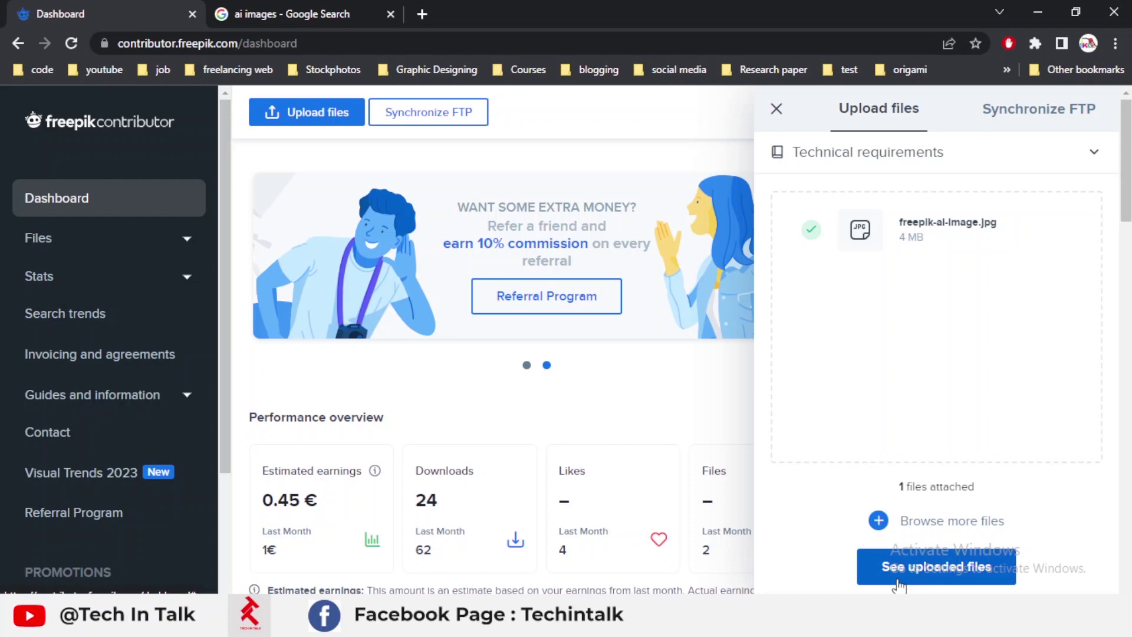
click(931, 575)
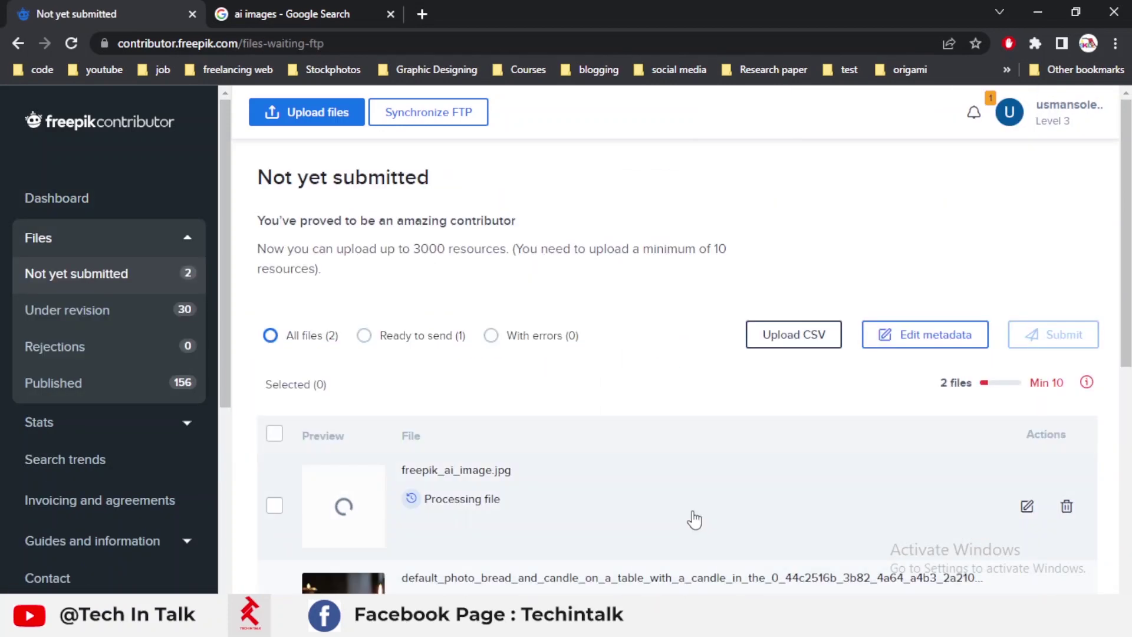
Step: Edit freepik_ai_image.jpg, enable 'Created with artificial intelligence', and focus Prompt details
scroll(694, 413, down, 4)
scroll(693, 374, up, 3)
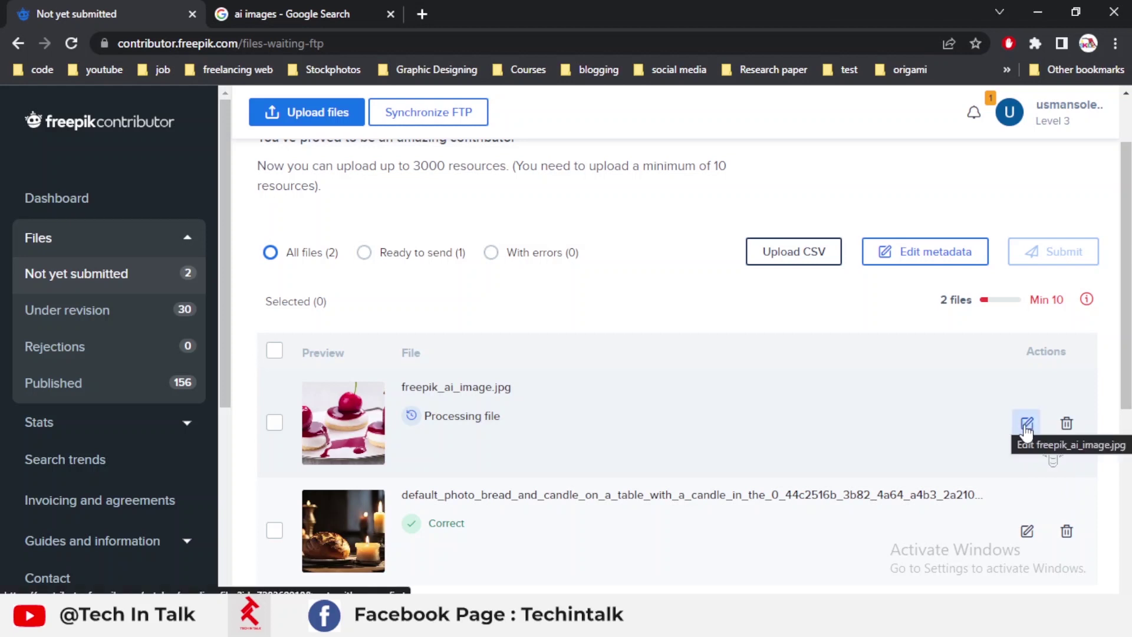
click(1026, 424)
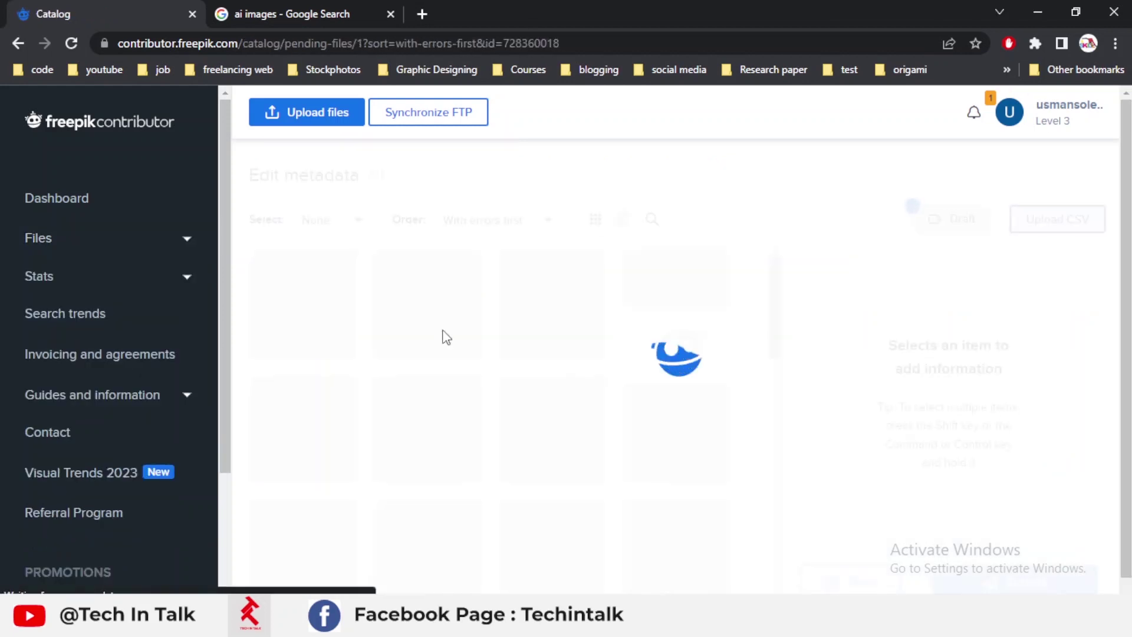
scroll(729, 310, down, 1)
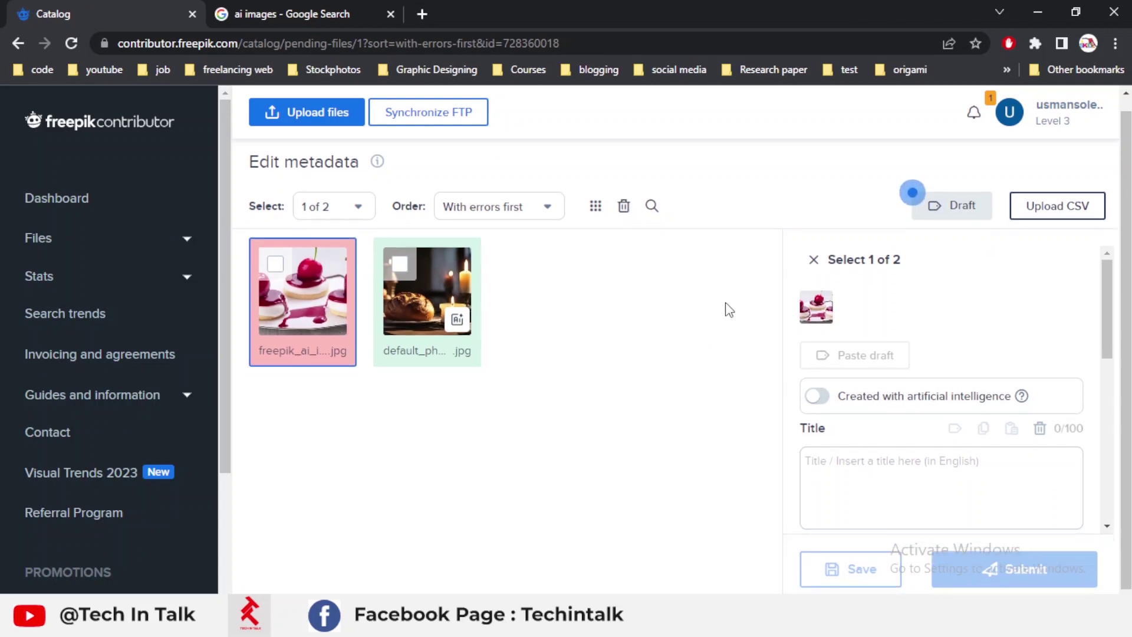
scroll(955, 341, down, 1)
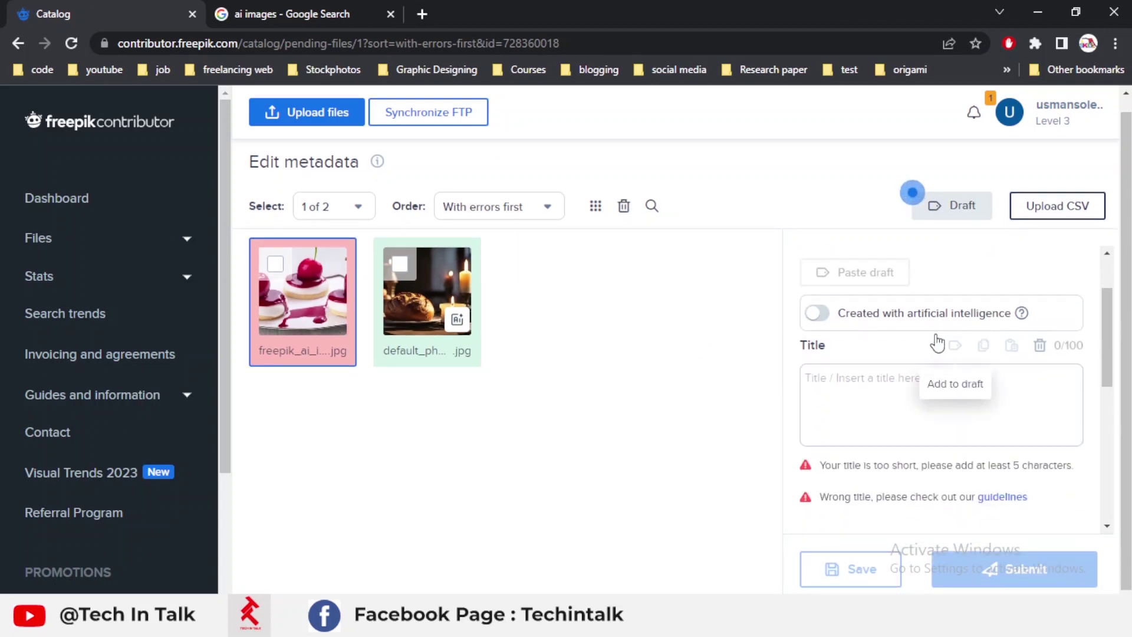
click(815, 321)
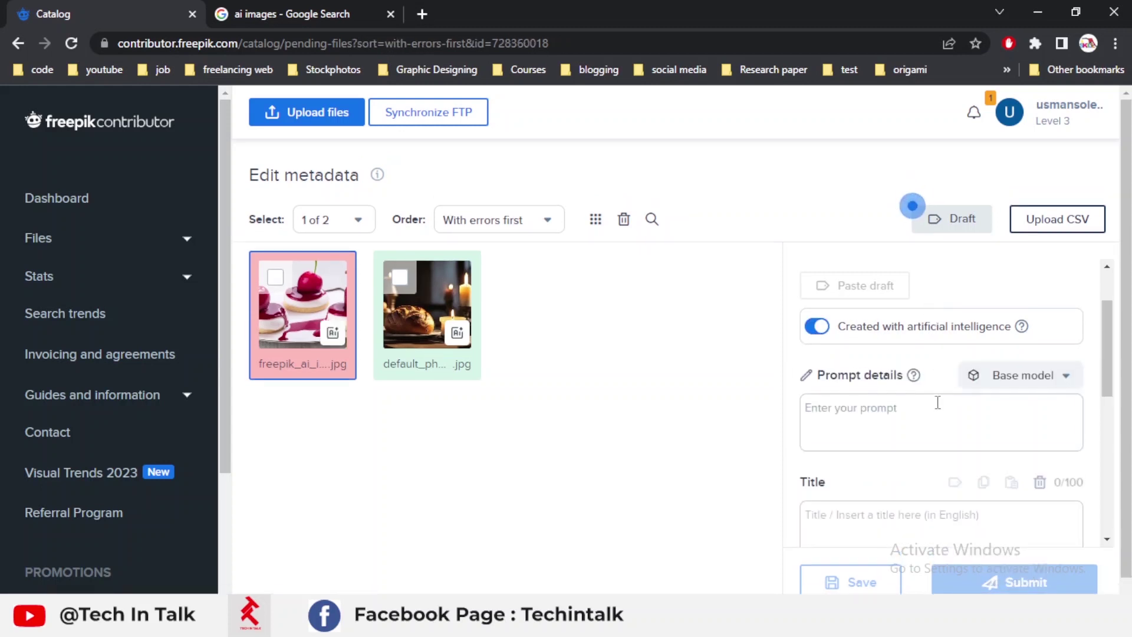
click(937, 407)
scroll(938, 407, down, 1)
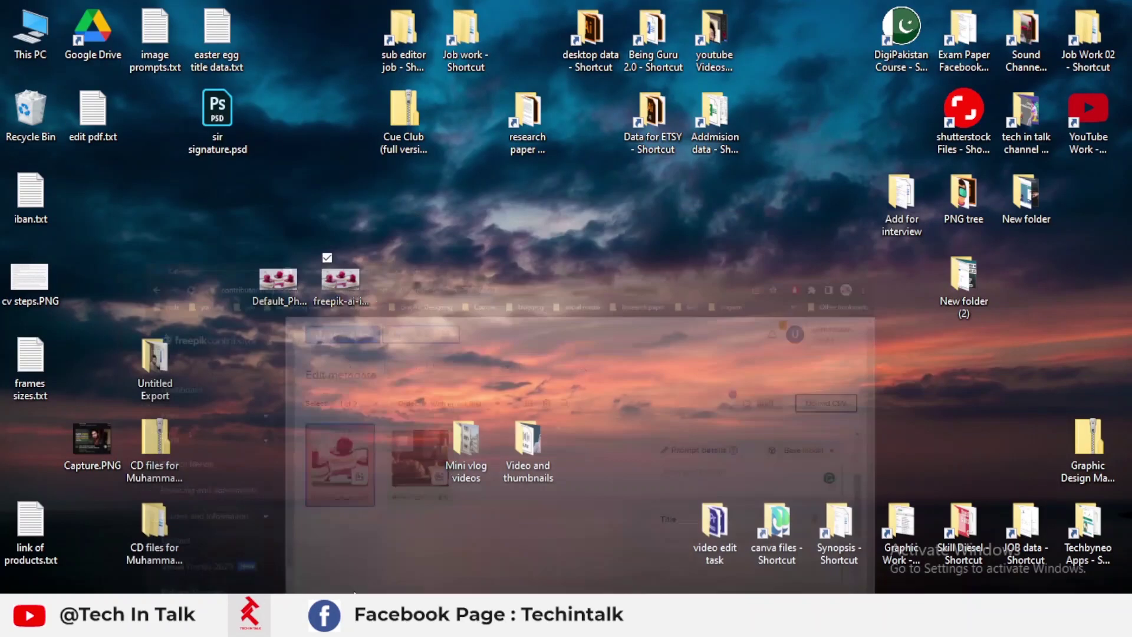
Step: Copy the prompt words from the Default_Photo file name and paste into Freepik's Prompt box
click(289, 282)
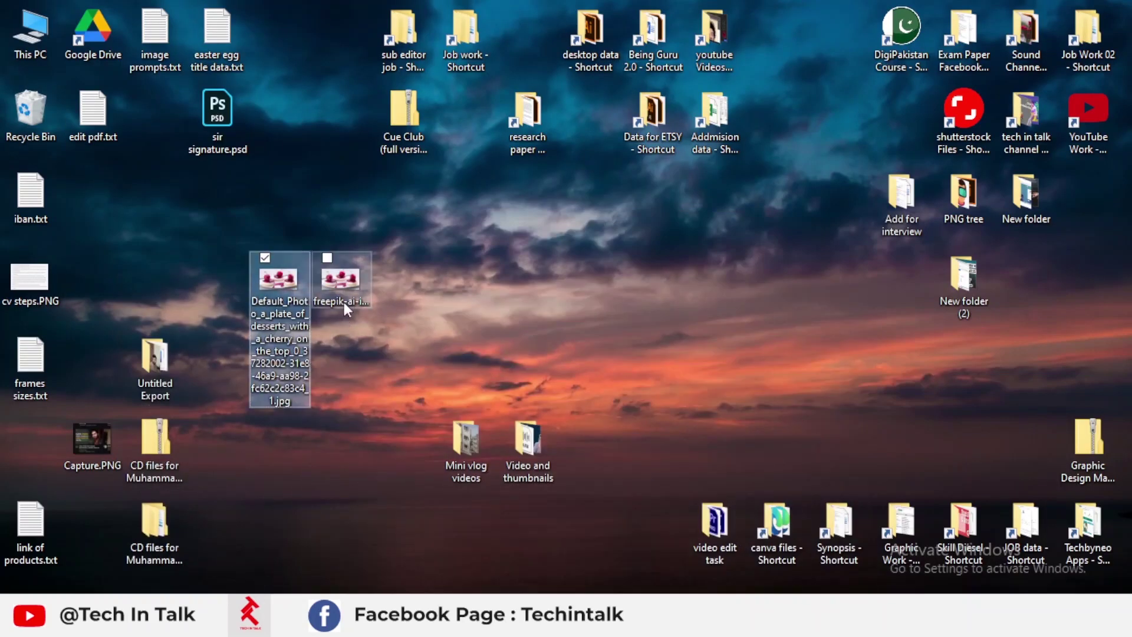
click(292, 326)
drag(289, 301, 289, 352)
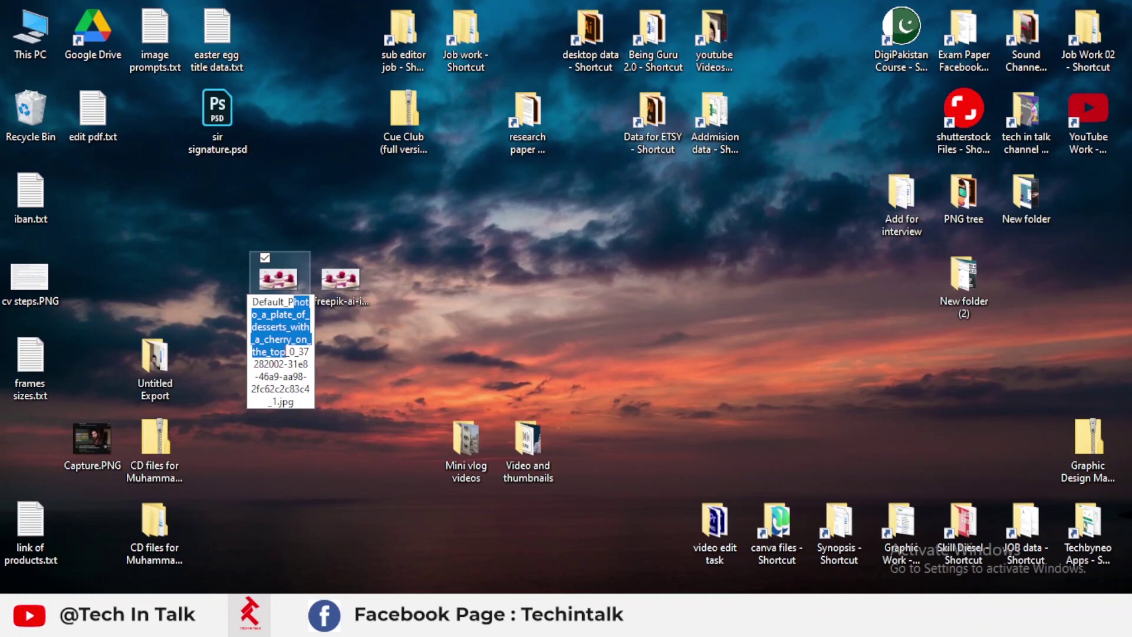
key(ctrl+c)
key(alt+Tab)
right_click(828, 350)
Step: Fix the pasted prompt to read 'photo a plate of desserts with a cherry on the top'
click(889, 163)
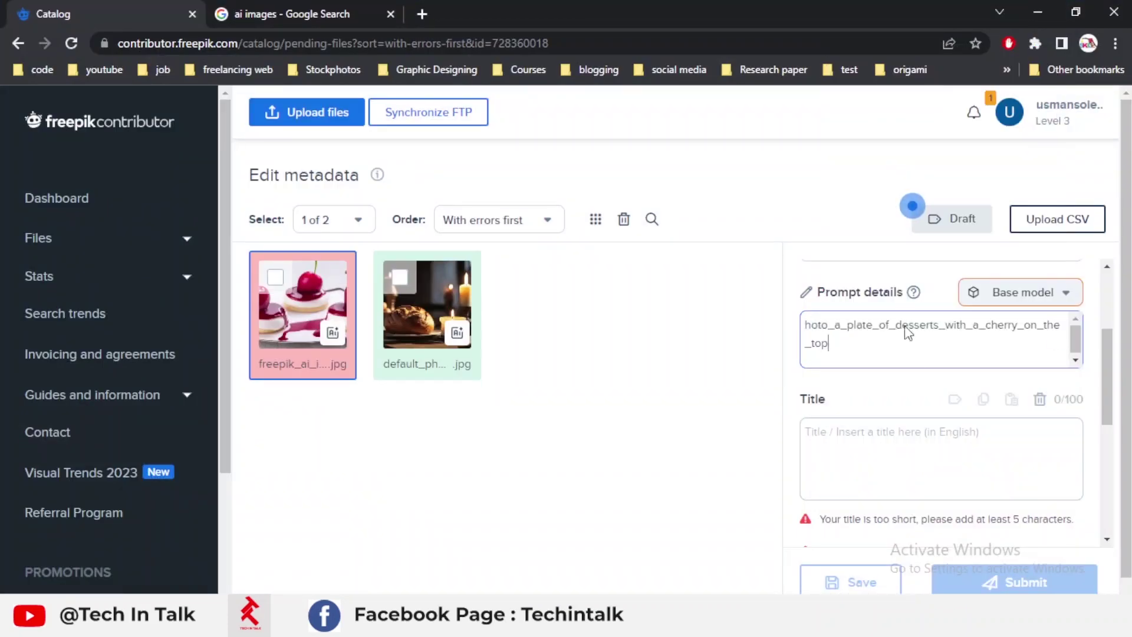
click(840, 328)
key(BackSpace)
key(Home)
text(p)
key(ctrl+Right)
key(ctrl+Right)
key(BackSpace)
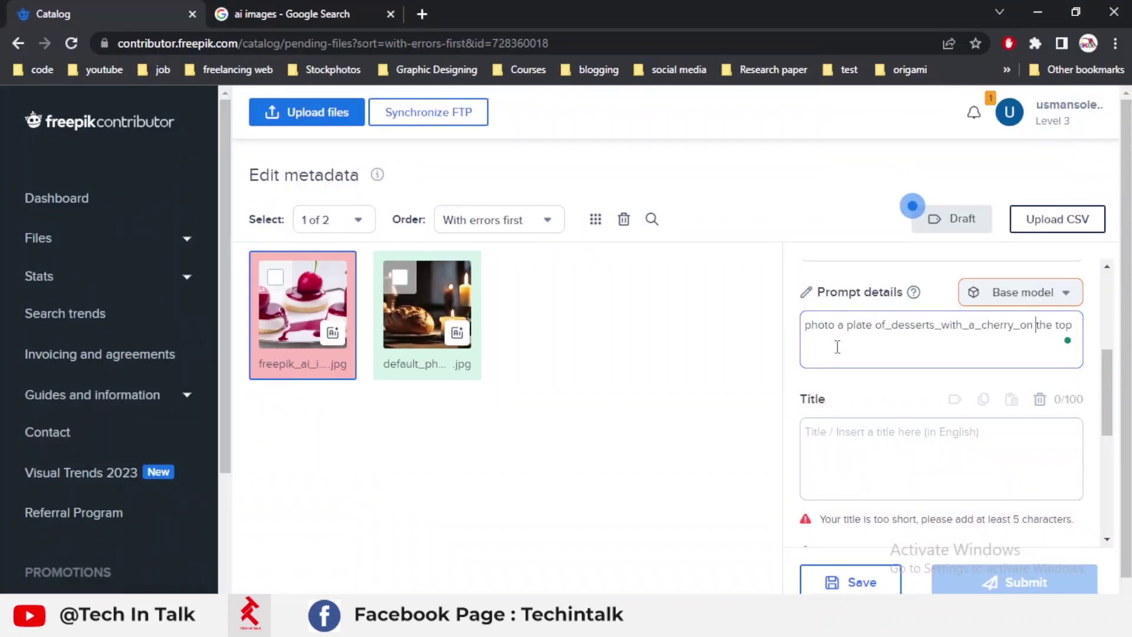
key(ctrl+Left)
key(BackSpace)
key(Left)
key(Left)
key(Left)
key(Left)
key(Left)
key(Left)
key(BackSpace)
Step: Choose Stable Diffusion 1.5 as the base model
click(1023, 292)
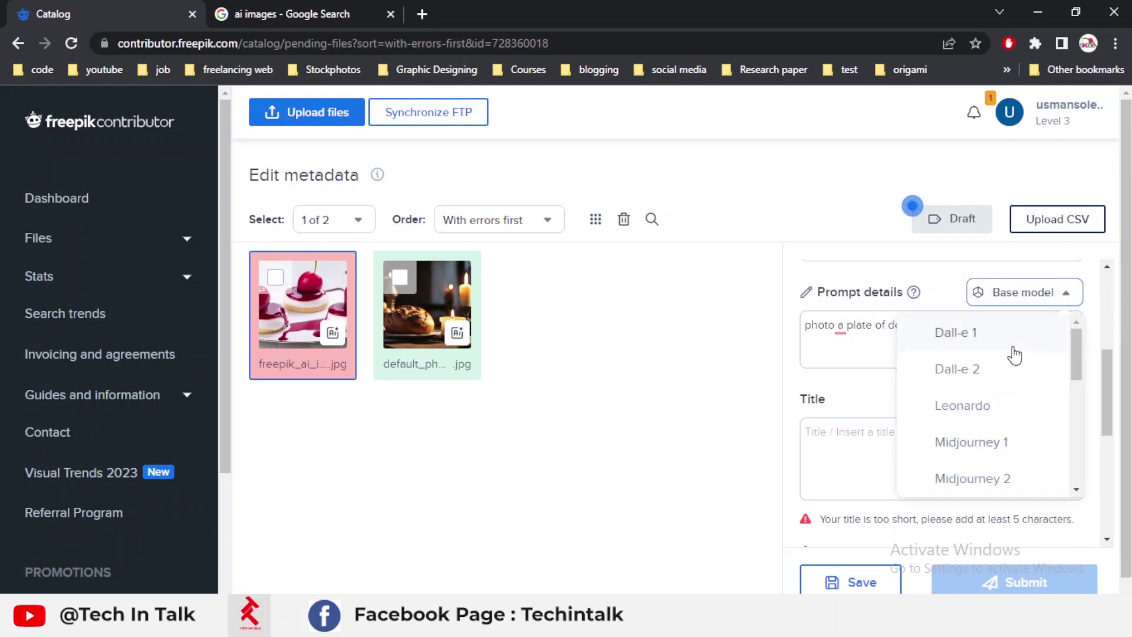
scroll(1014, 355, down, 6)
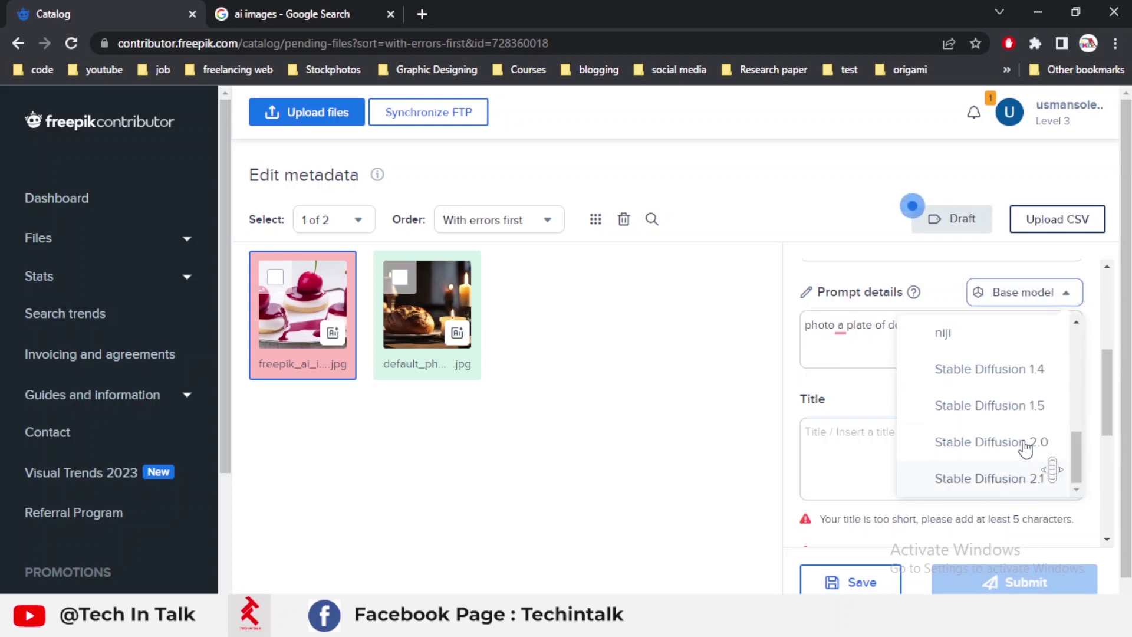
click(1005, 405)
click(1042, 291)
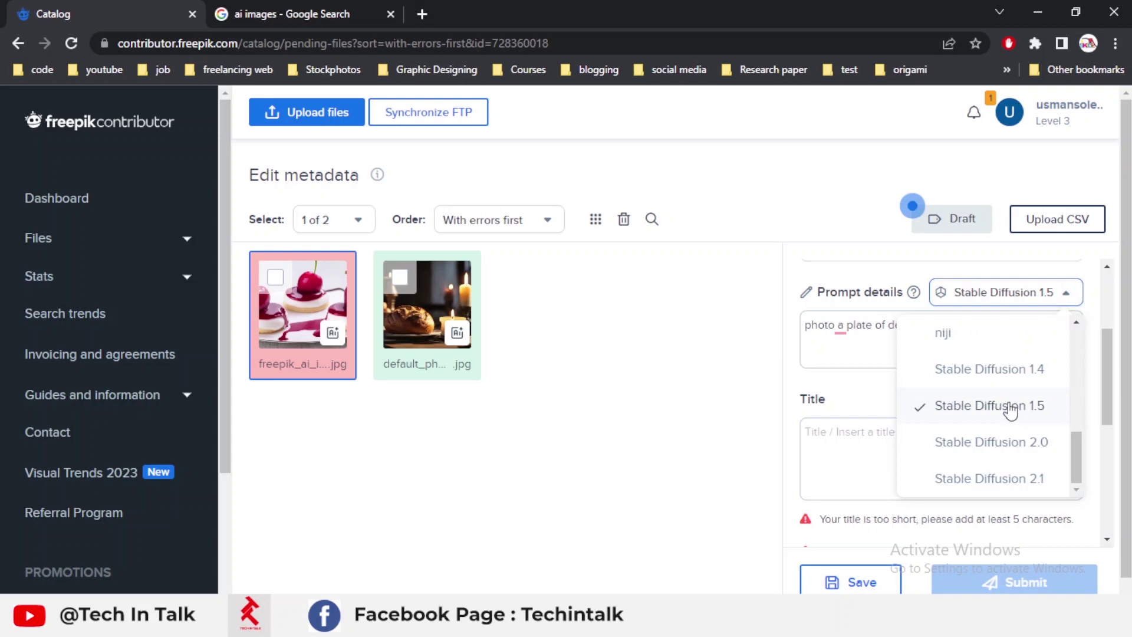
click(983, 409)
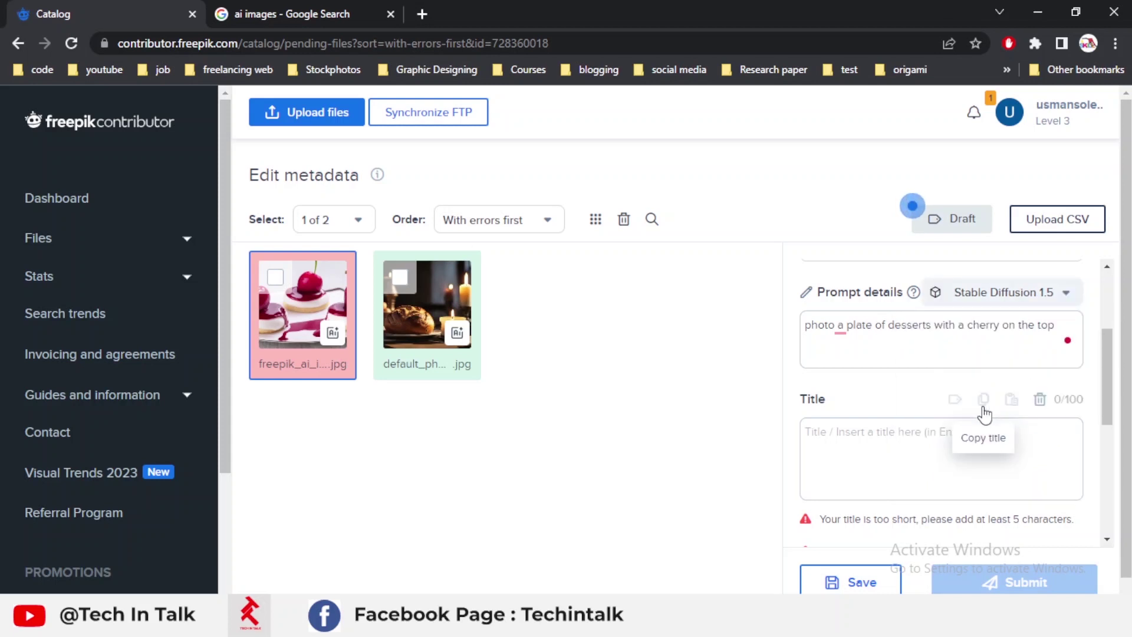
click(1020, 293)
scroll(1018, 369, up, 3)
scroll(1020, 367, down, 3)
scroll(1018, 369, up, 3)
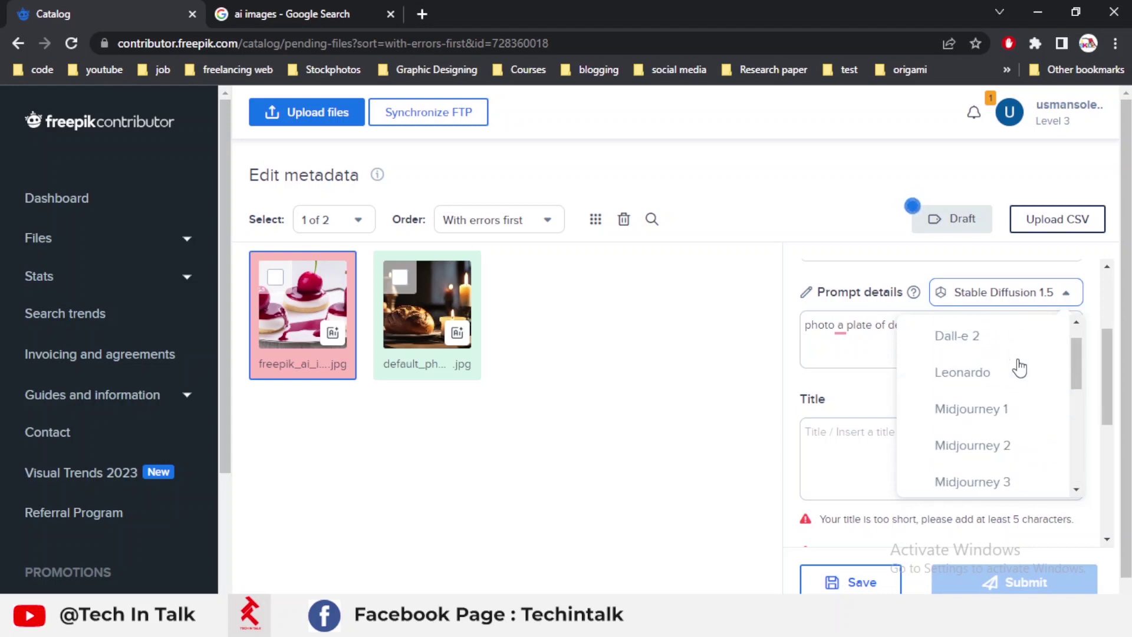
click(970, 297)
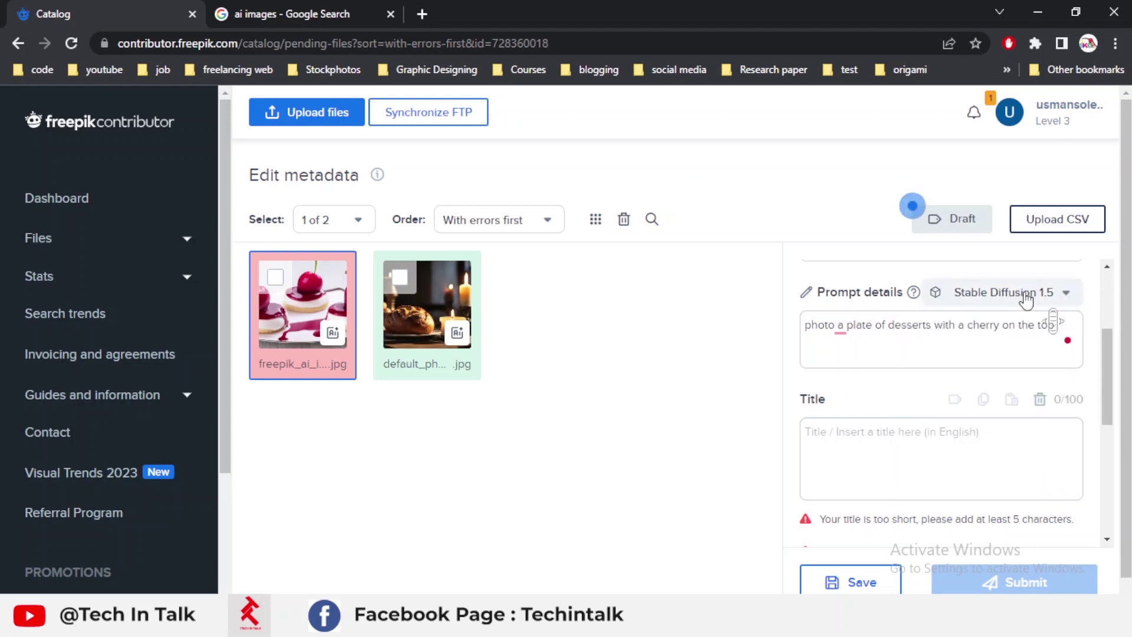
scroll(965, 362, down, 2)
Step: Copy the prompt text and paste it into the Title field
click(900, 371)
scroll(900, 371, up, 2)
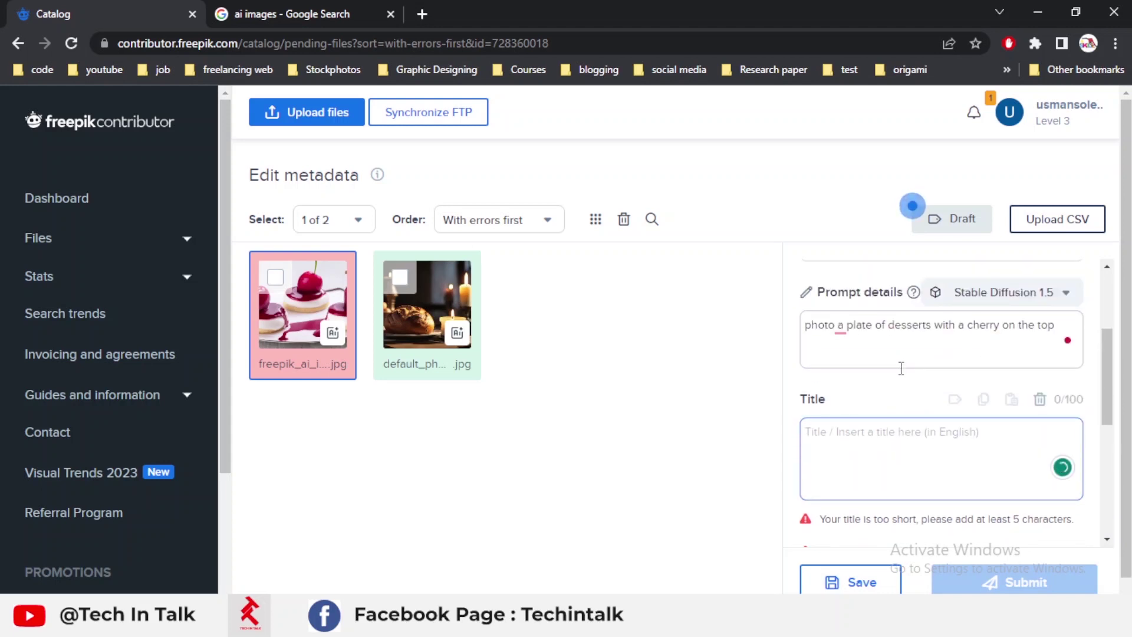
triple_click(880, 321)
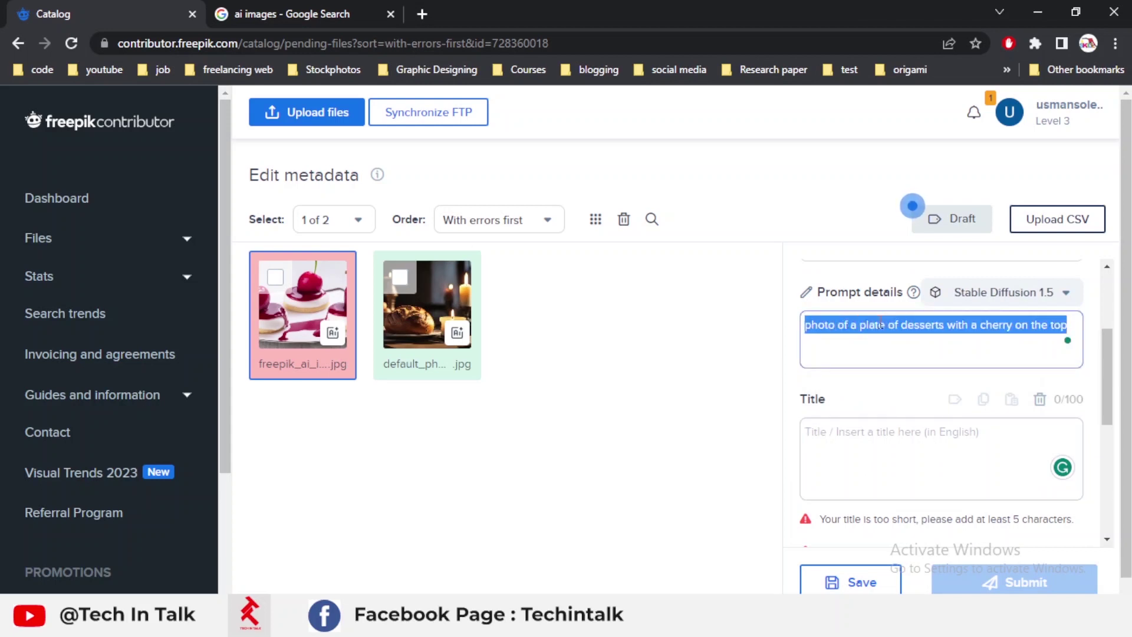
click(876, 335)
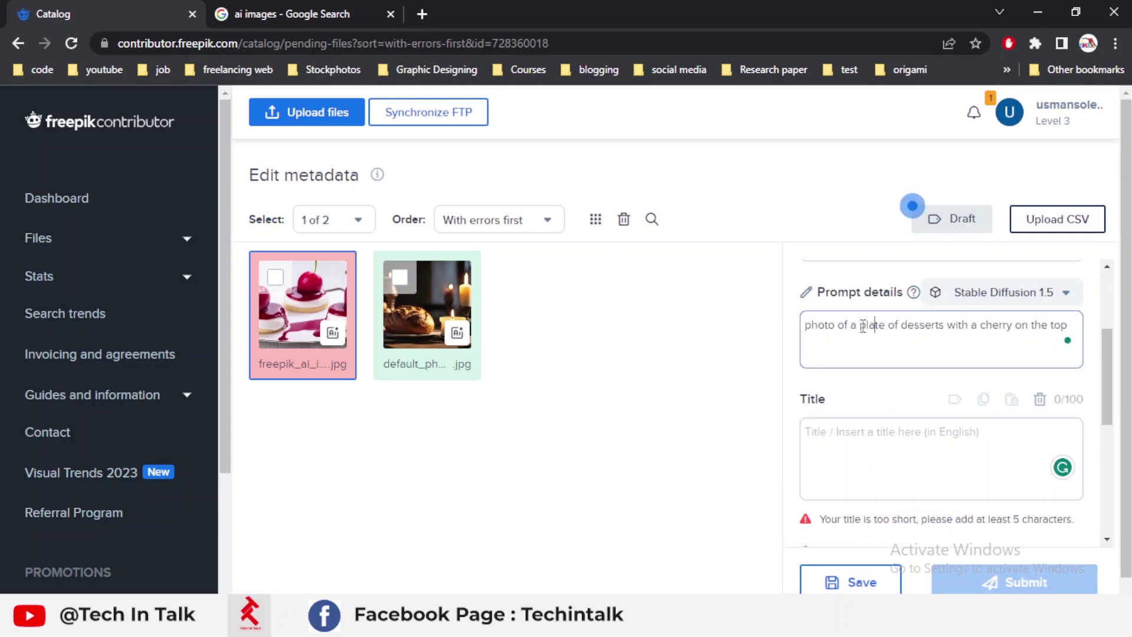
click(880, 326)
triple_click(880, 326)
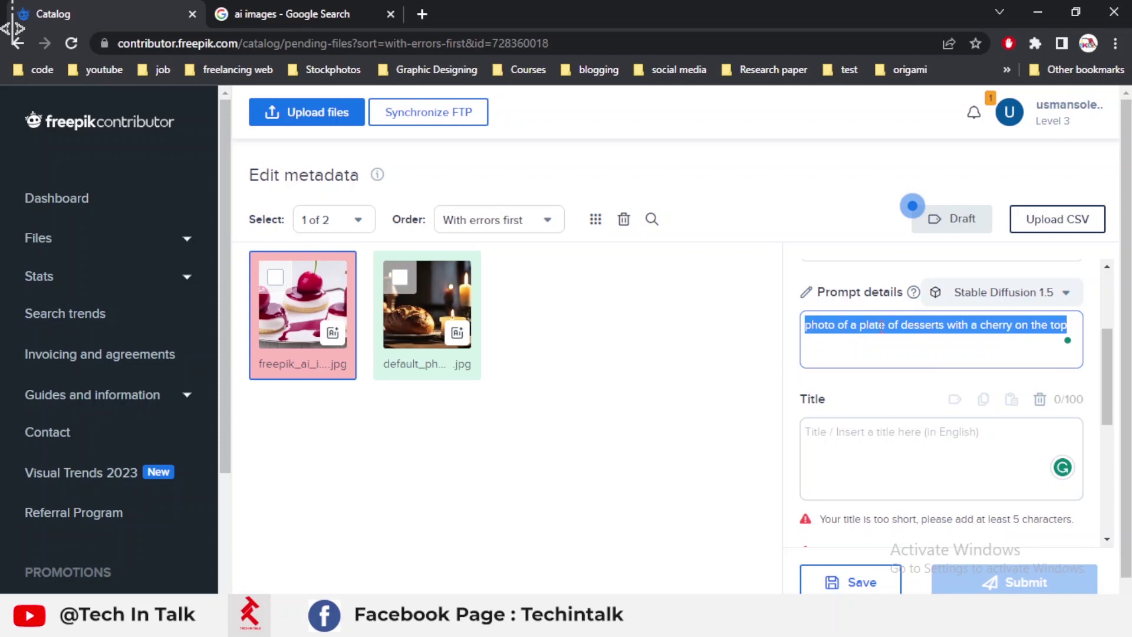
key(ctrl+c)
click(847, 451)
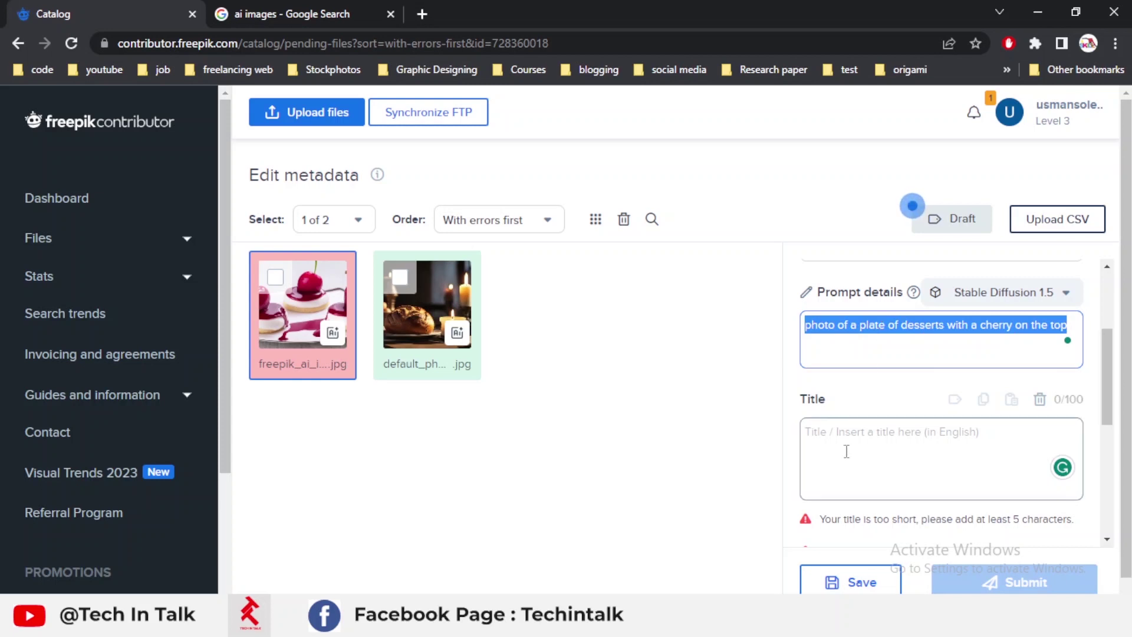
key(ctrl+v)
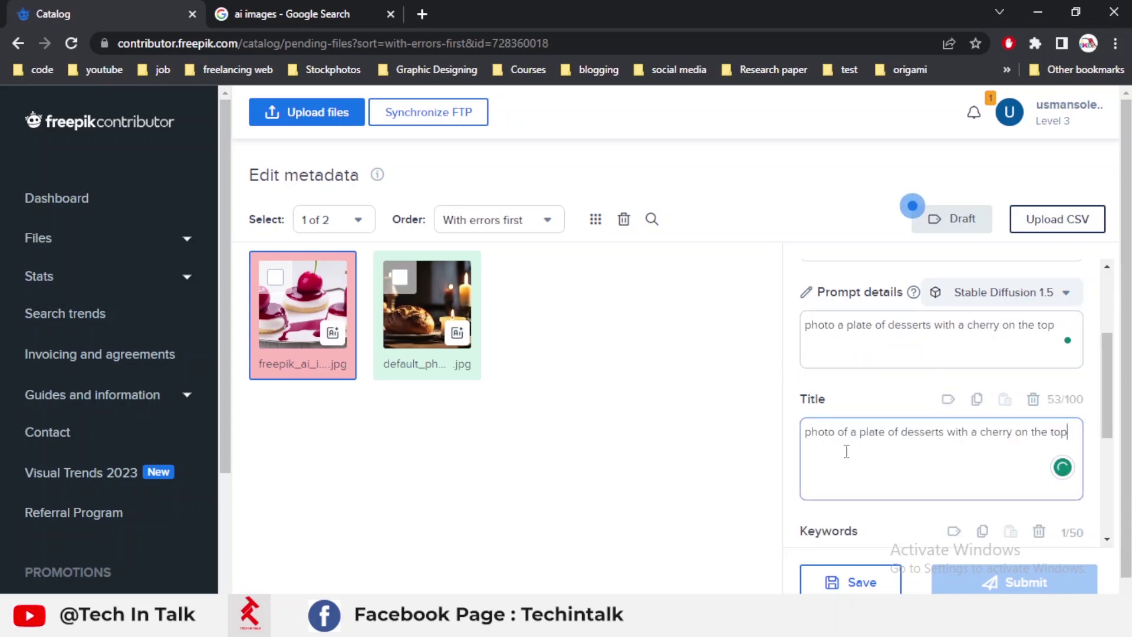
scroll(791, 454, down, 5)
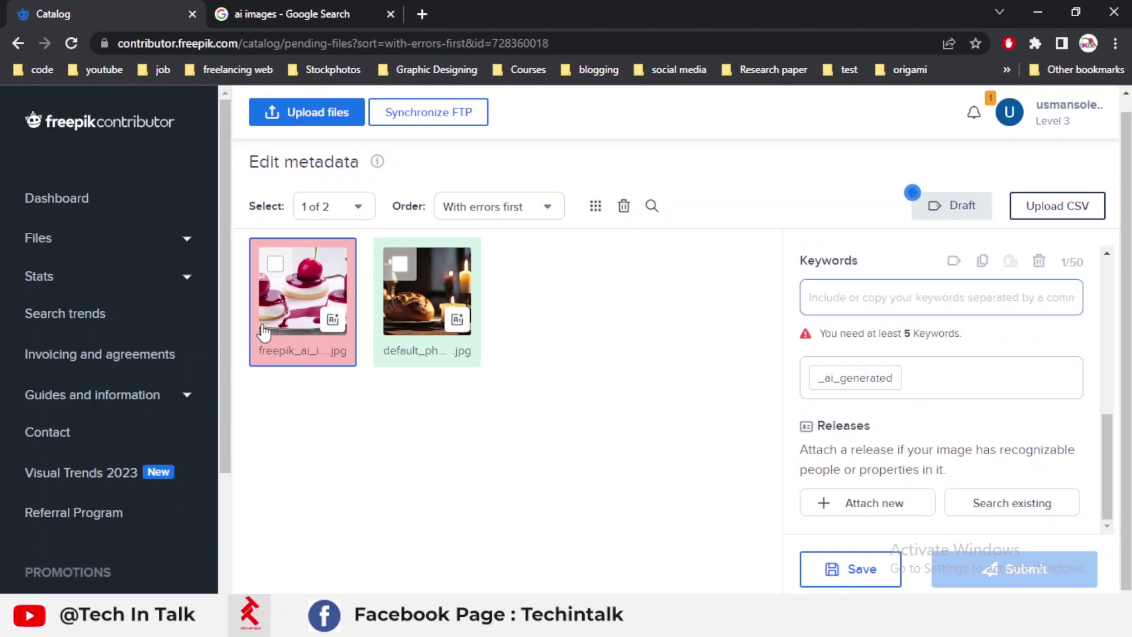
Step: Add 15 keywords such as group, health, fitness and copy space, then save
scroll(946, 378, up, 5)
scroll(942, 364, down, 5)
click(892, 347)
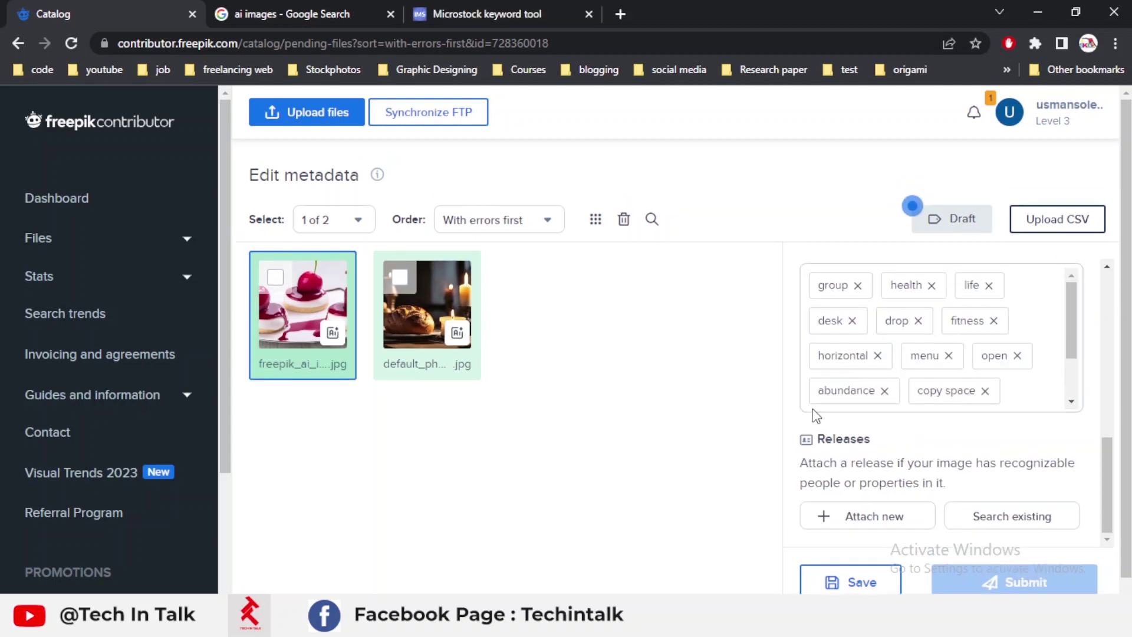
scroll(812, 408, up, 2)
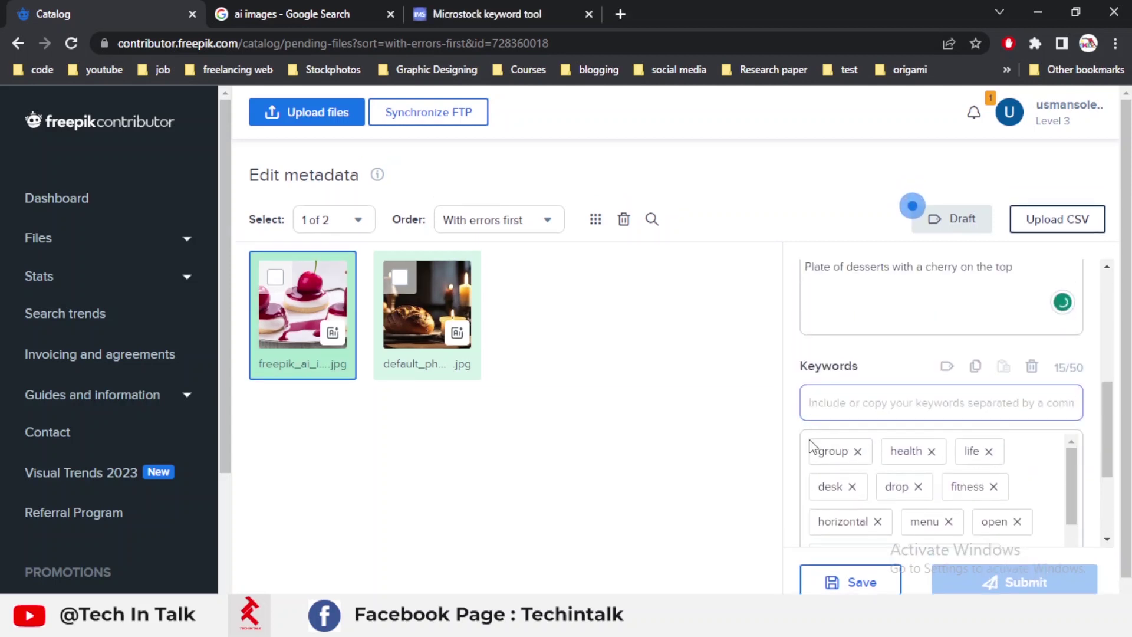
scroll(836, 392, down, 4)
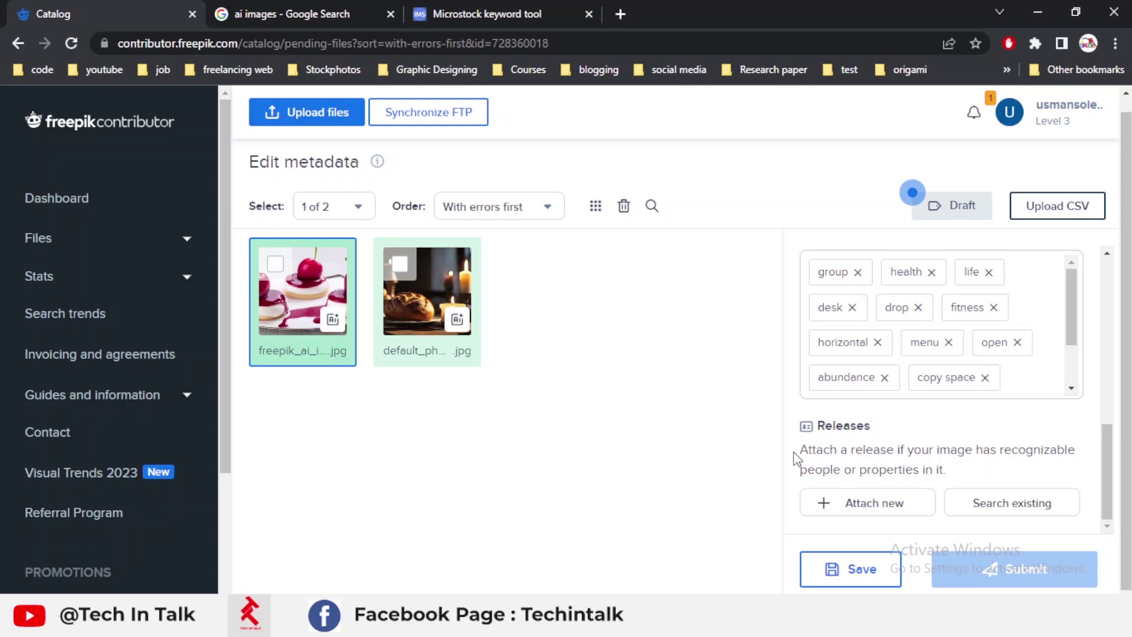
click(869, 569)
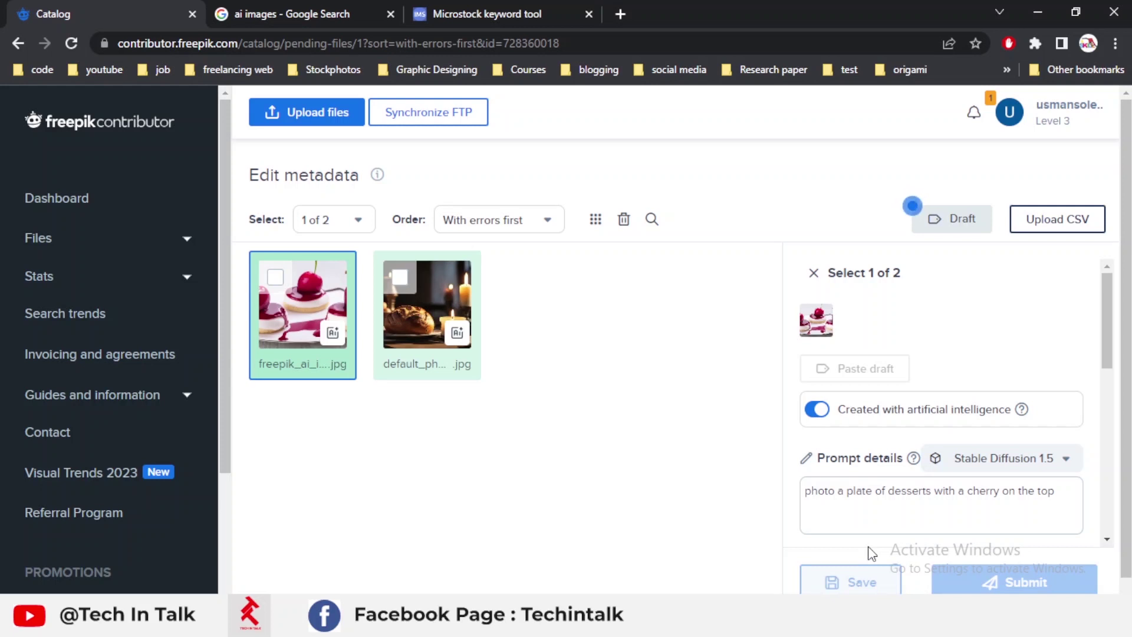
mouse_move(1003, 583)
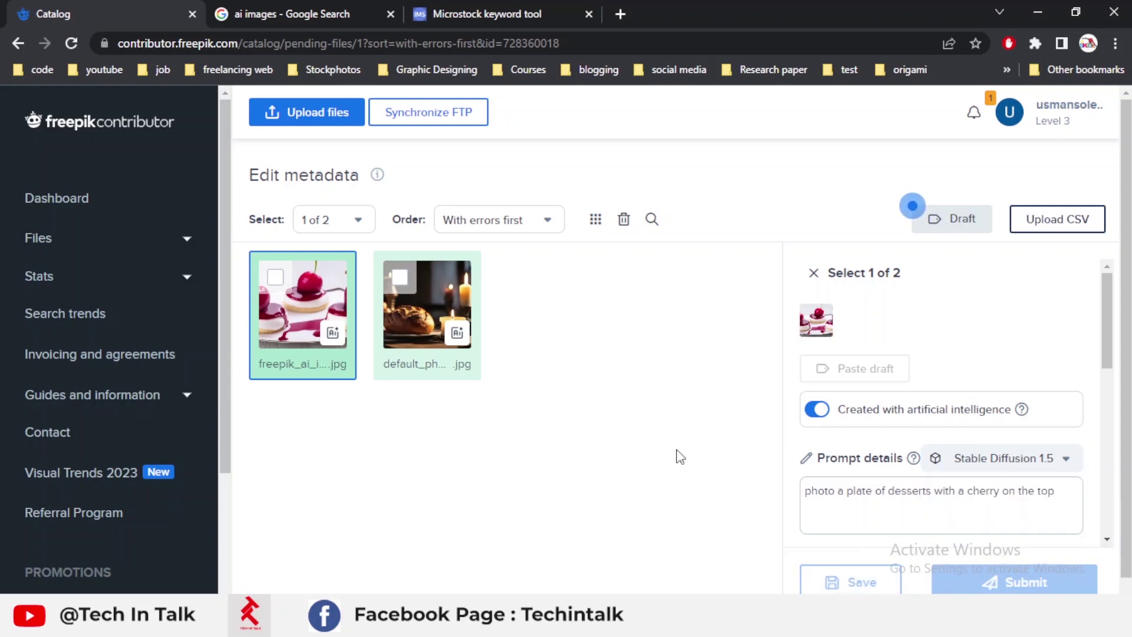